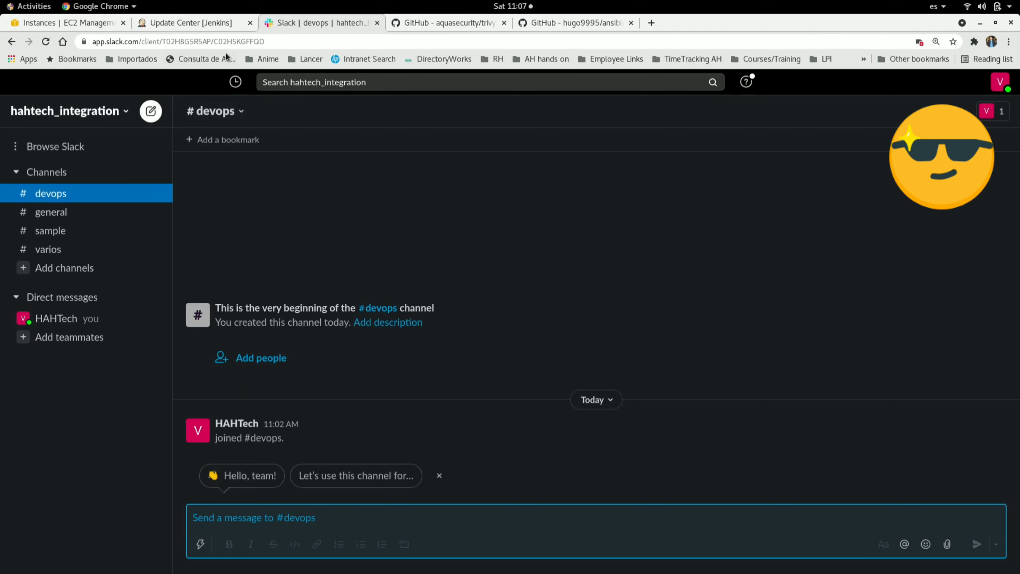
Step: Check the installed Slack Notification Plugin in the Jenkins plugin manager
{"action": "left_click", "coordinate": [193, 23]}
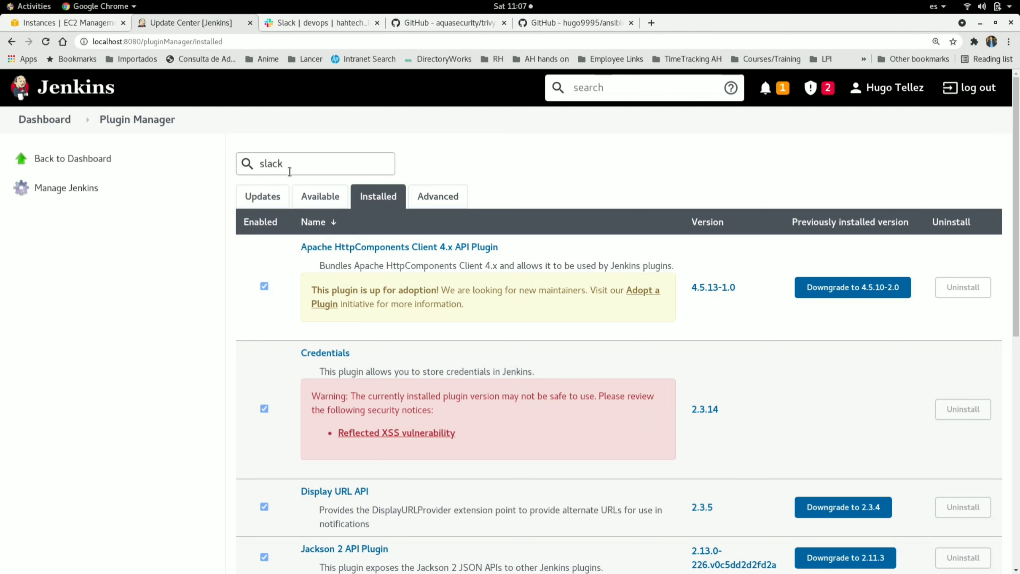
{"action": "scroll", "coordinate": [373, 403], "scroll_direction": "down", "scroll_amount": 7}
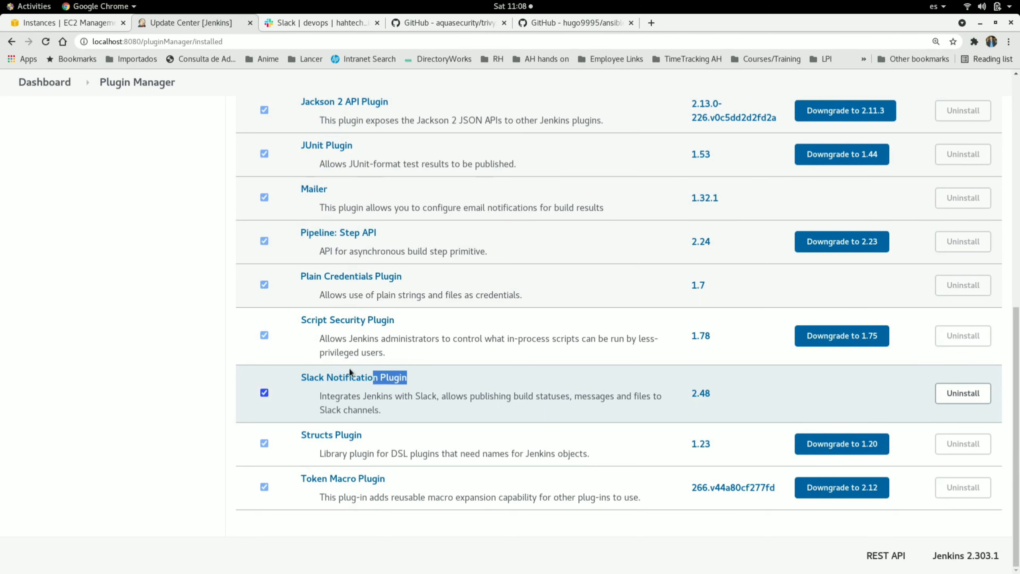
{"action": "left_click", "coordinate": [177, 361]}
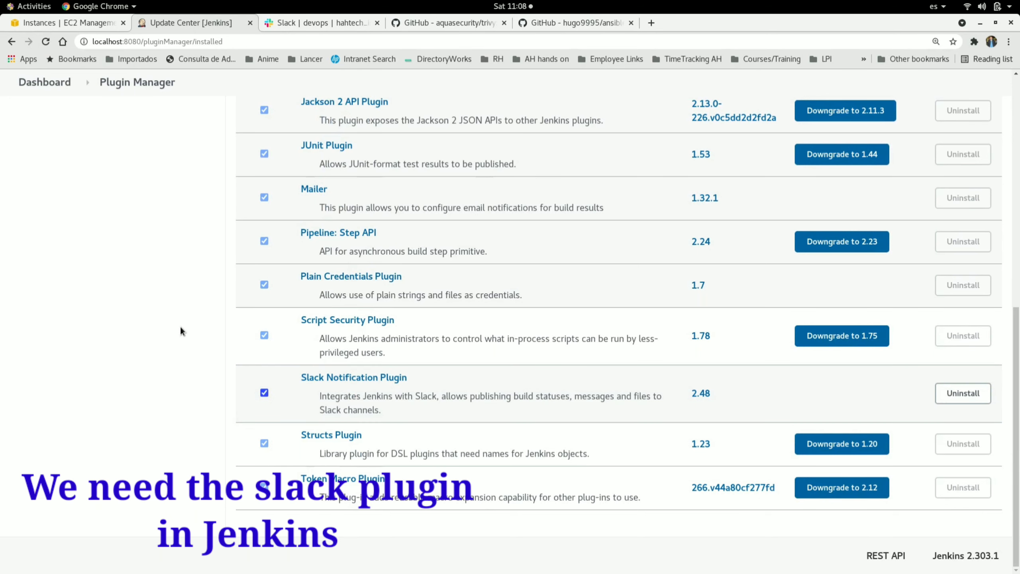
{"action": "scroll", "coordinate": [180, 331], "scroll_direction": "up", "scroll_amount": 8}
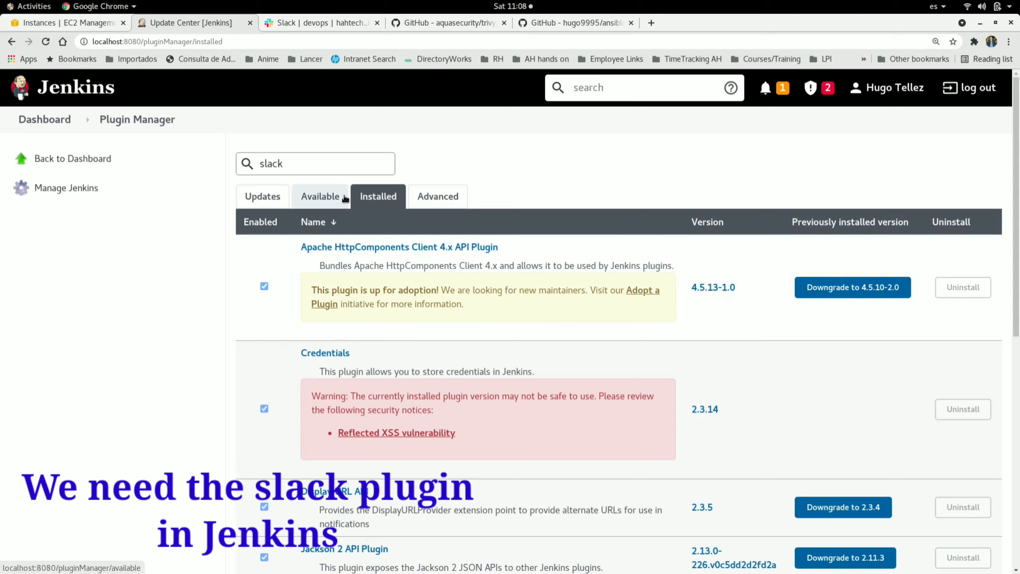
{"action": "left_click", "coordinate": [325, 24]}
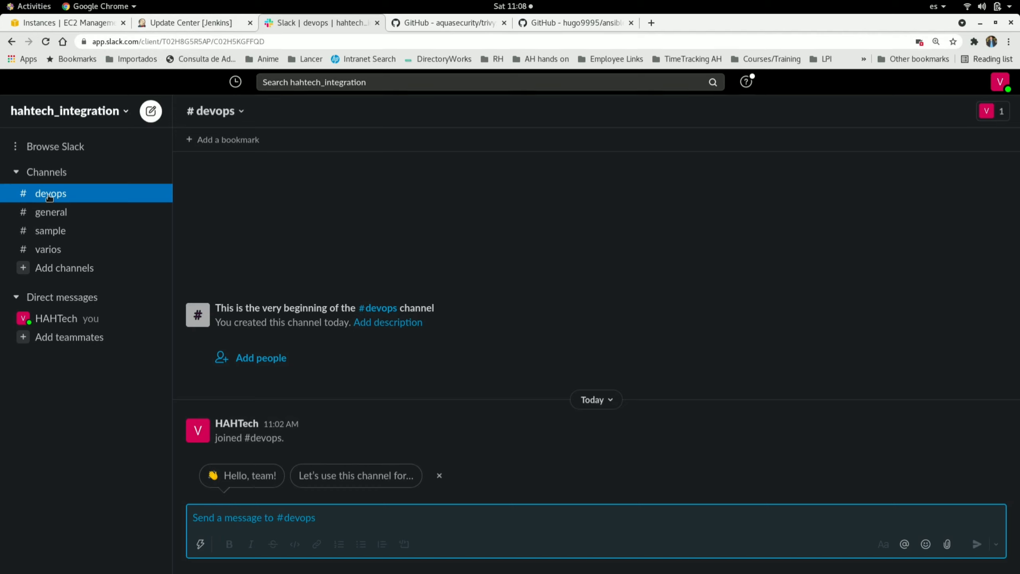
Step: Open the workspace's apps browser and search for the Jenkins app to add it
{"action": "left_click", "coordinate": [15, 146]}
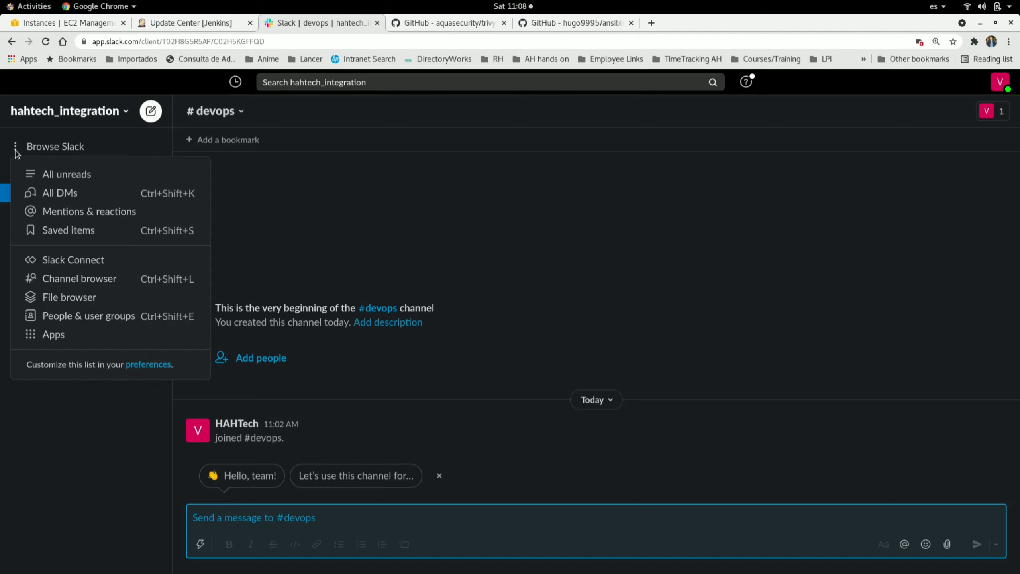
{"action": "left_click", "coordinate": [69, 336]}
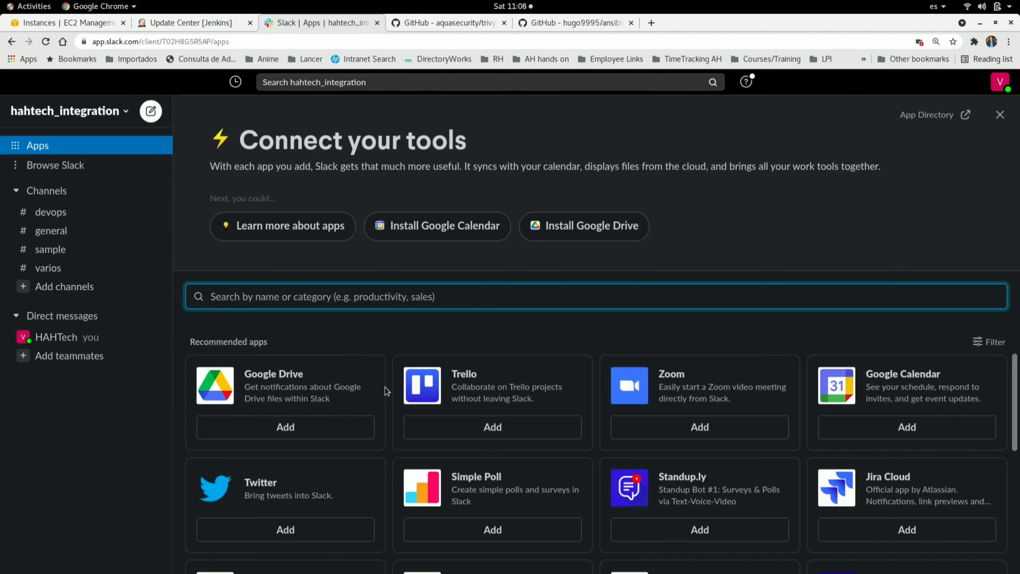
{"action": "type", "text": "jenk"}
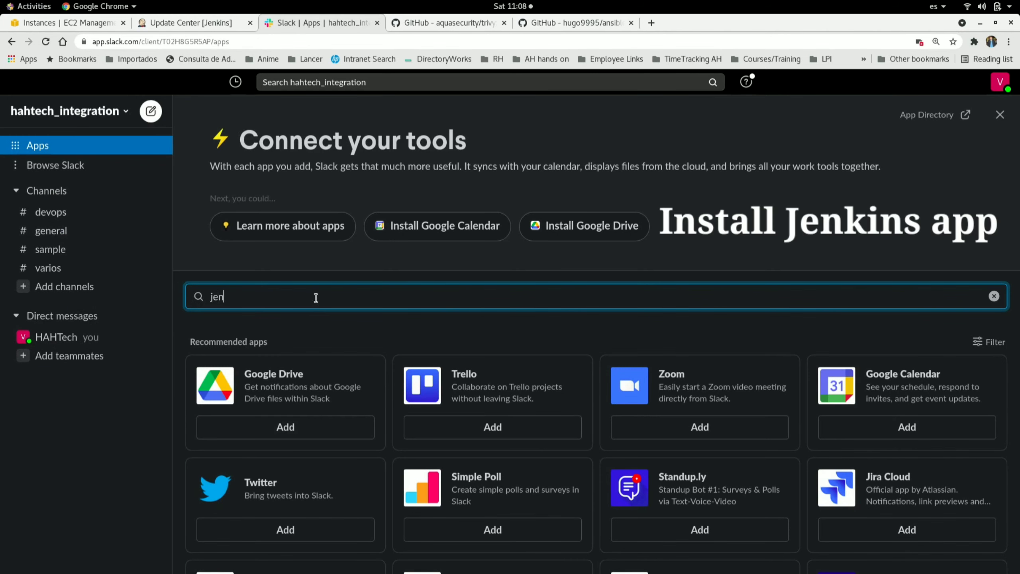
{"action": "left_click", "coordinate": [286, 427]}
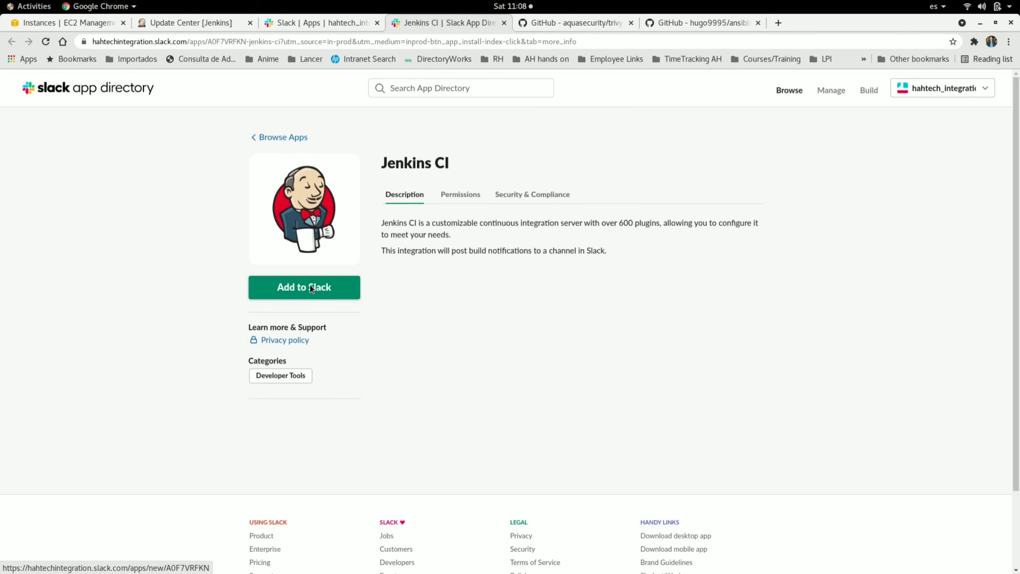
Step: Add the Jenkins CI app to Slack, posting notifications to the #devops channel
{"action": "left_click", "coordinate": [310, 286]}
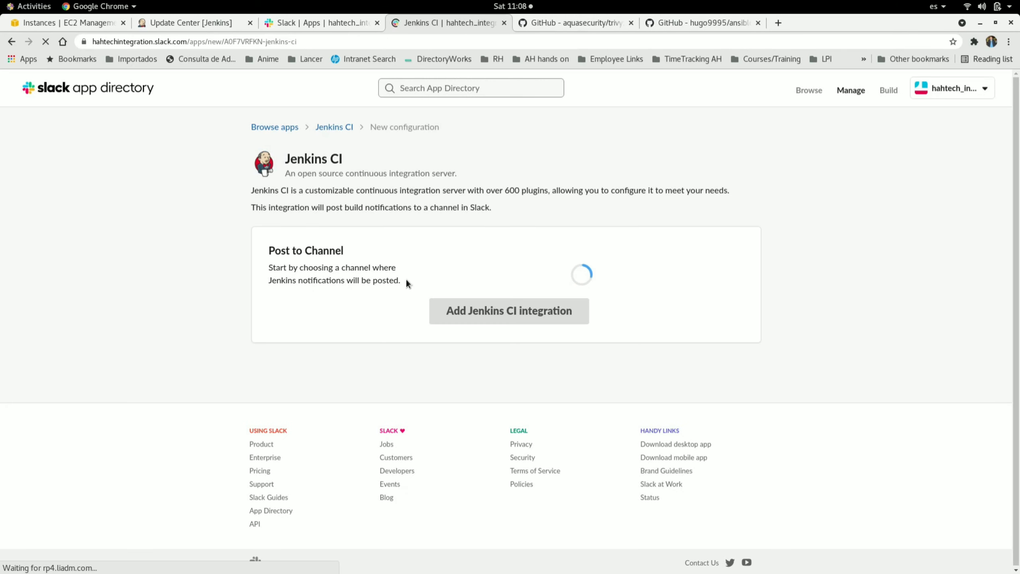
{"action": "left_click", "coordinate": [492, 272]}
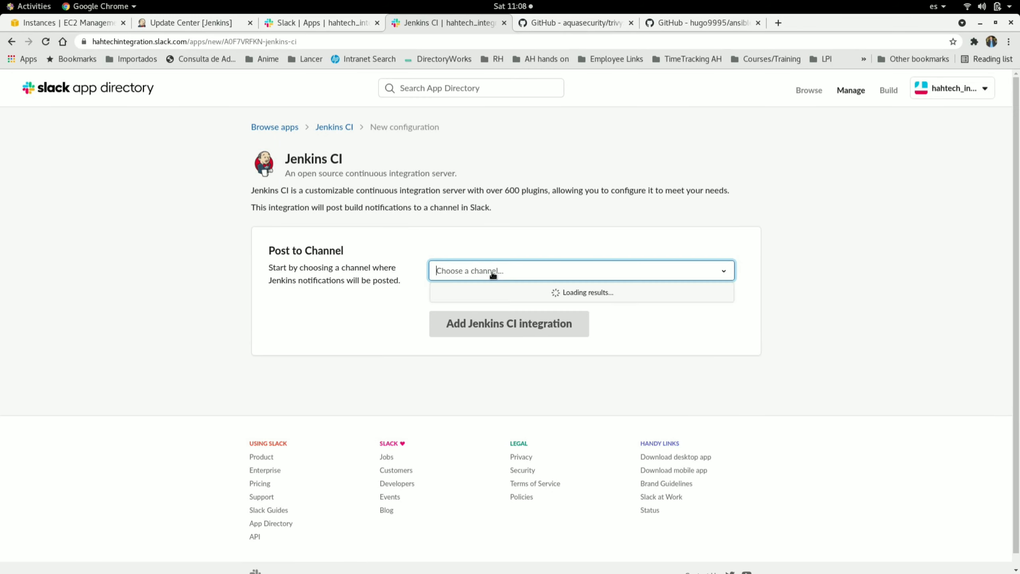
{"action": "left_click", "coordinate": [1008, 42]}
{"action": "left_click", "coordinate": [976, 153]}
{"action": "left_click", "coordinate": [976, 153]}
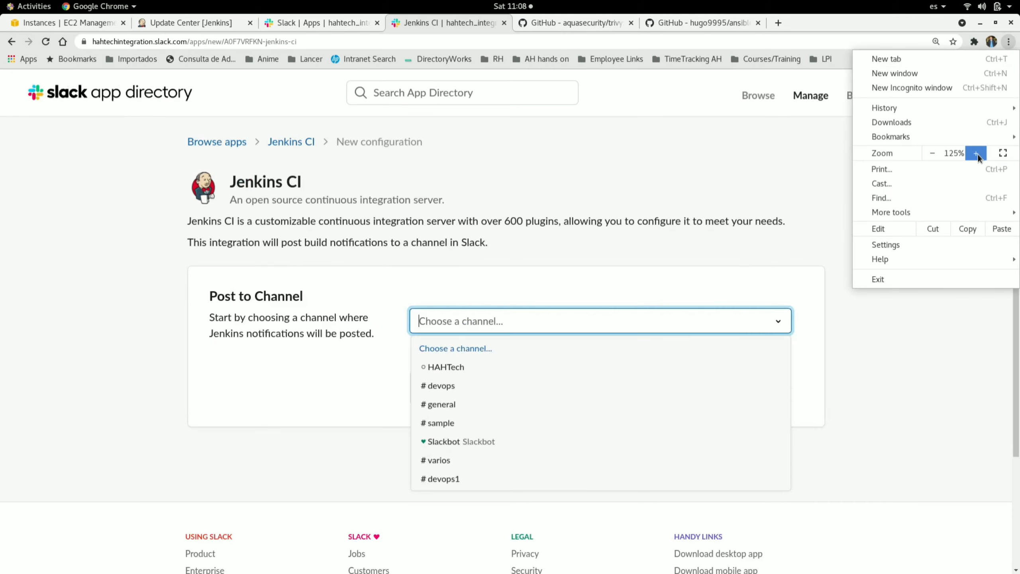
{"action": "left_click", "coordinate": [315, 378]}
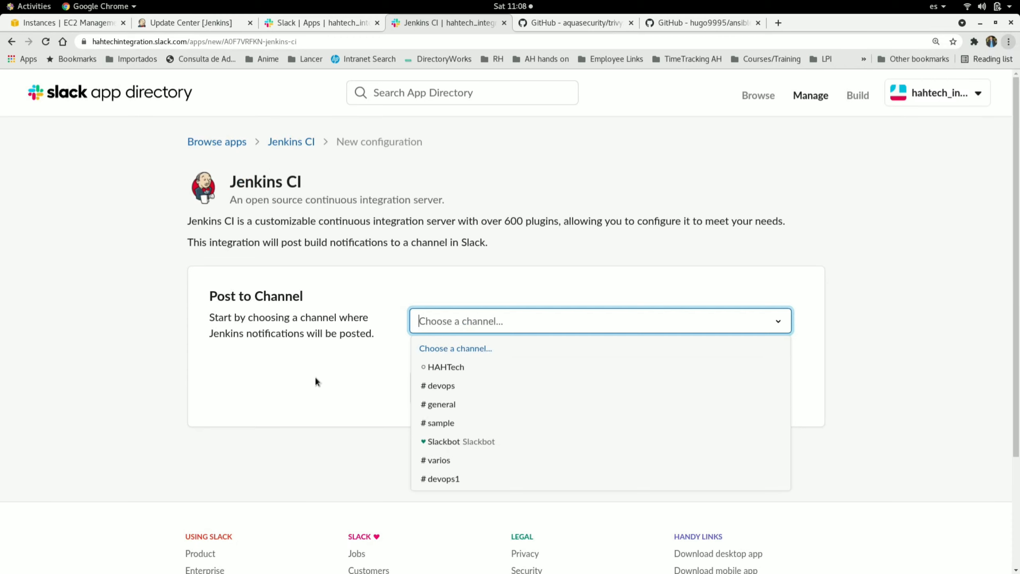
{"action": "left_click", "coordinate": [465, 386]}
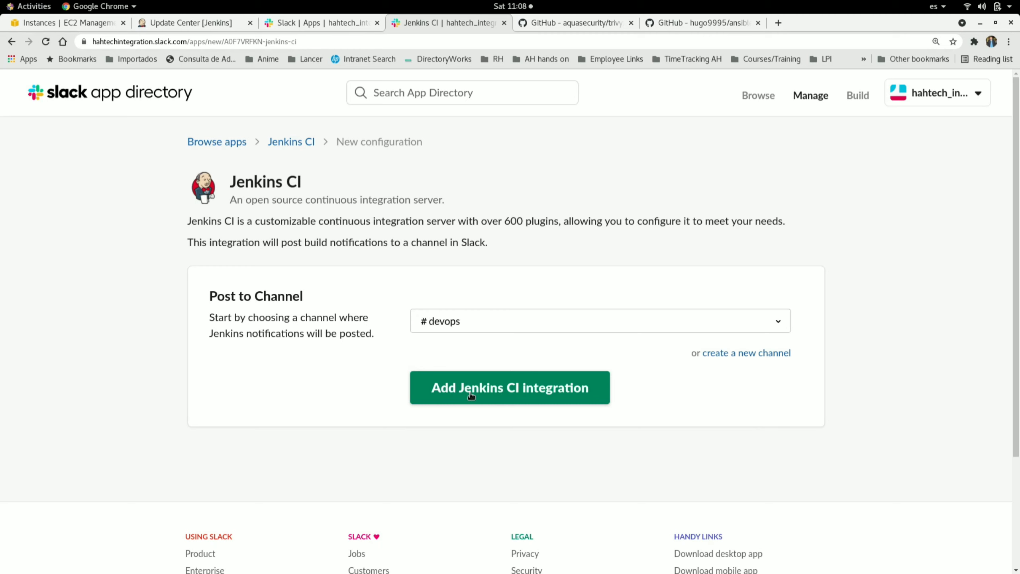
{"action": "left_click", "coordinate": [508, 391]}
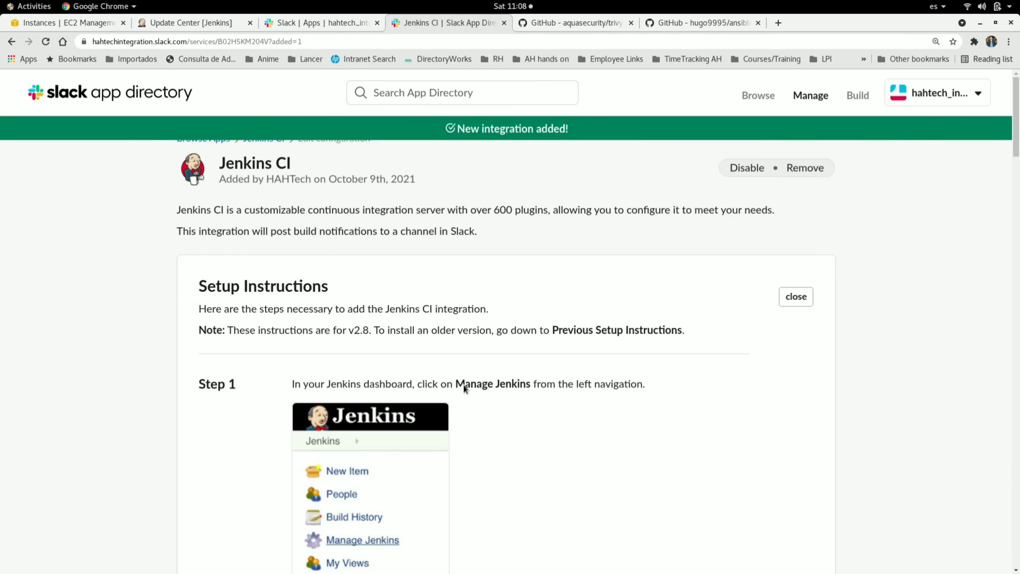
Step: Read the setup instructions and copy the team subdomain hahtechintegration
{"action": "scroll", "coordinate": [464, 384], "scroll_direction": "down", "scroll_amount": 10}
{"action": "scroll", "coordinate": [464, 384], "scroll_direction": "down", "scroll_amount": 1}
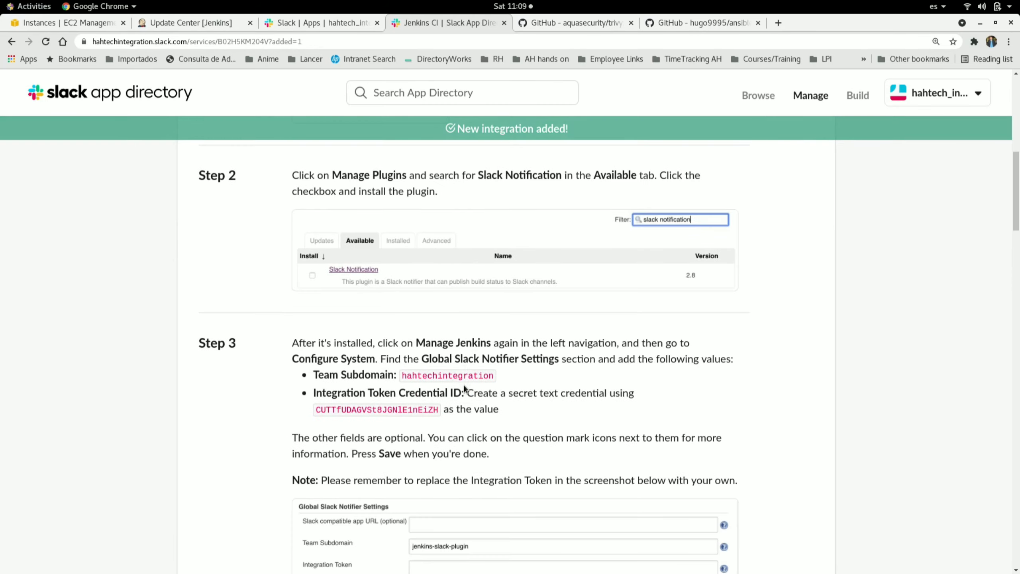
{"action": "scroll", "coordinate": [463, 384], "scroll_direction": "down", "scroll_amount": 4}
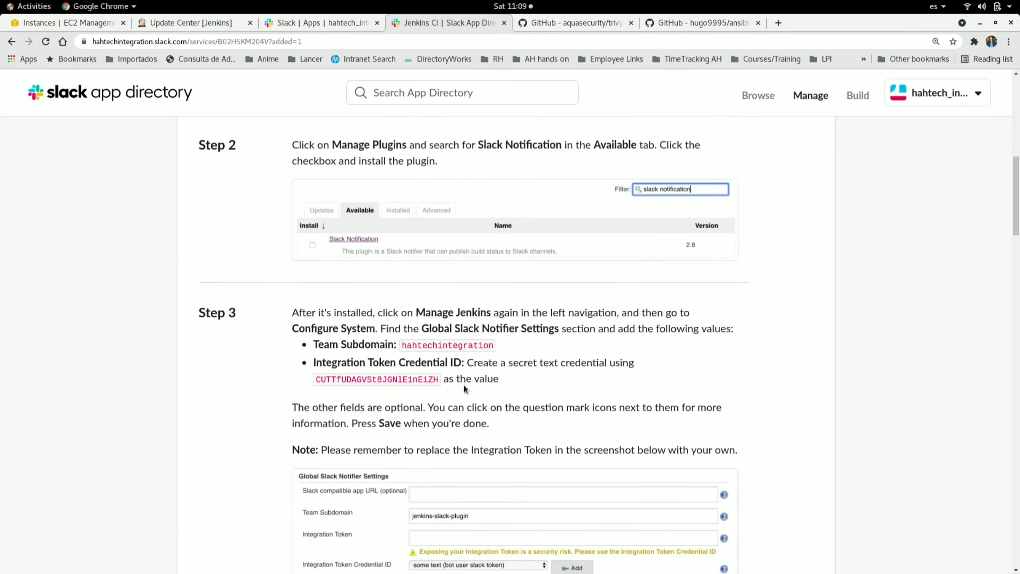
{"action": "double_click", "coordinate": [428, 227]}
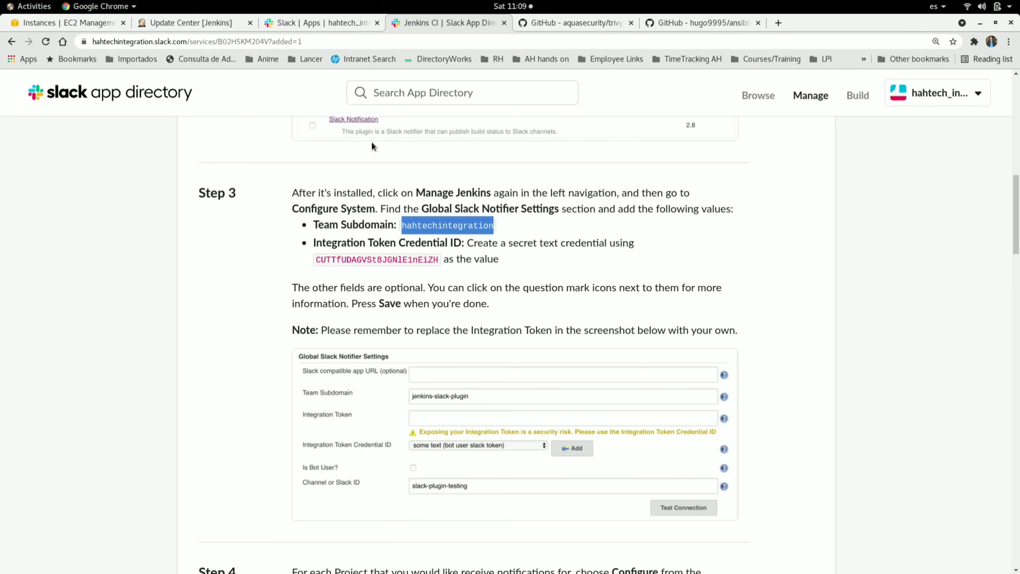
Step: Open the configuration of the slack-notification-dev job under Integrations › Slack Integration
{"action": "left_click", "coordinate": [192, 23]}
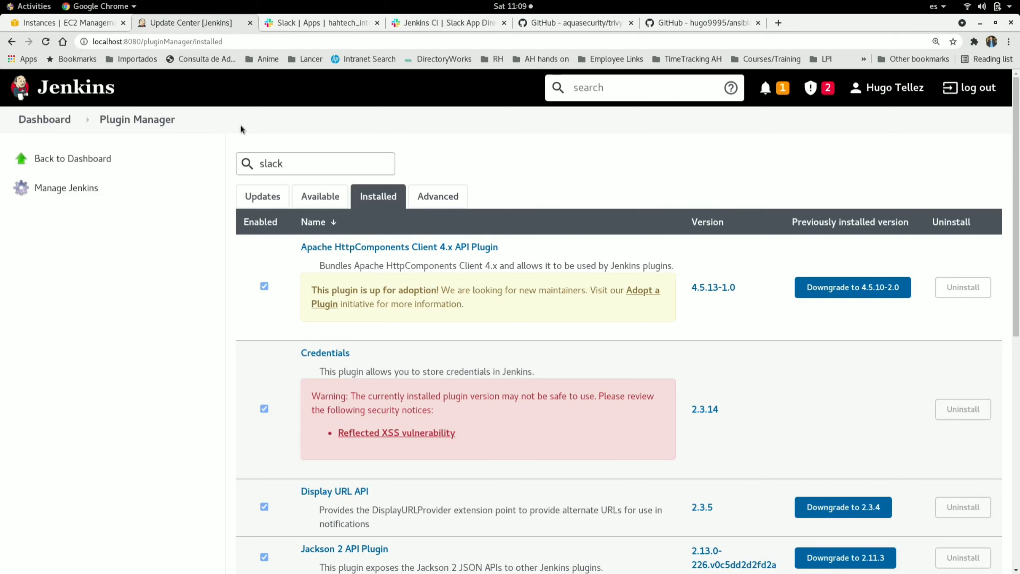
{"action": "left_click", "coordinate": [45, 119]}
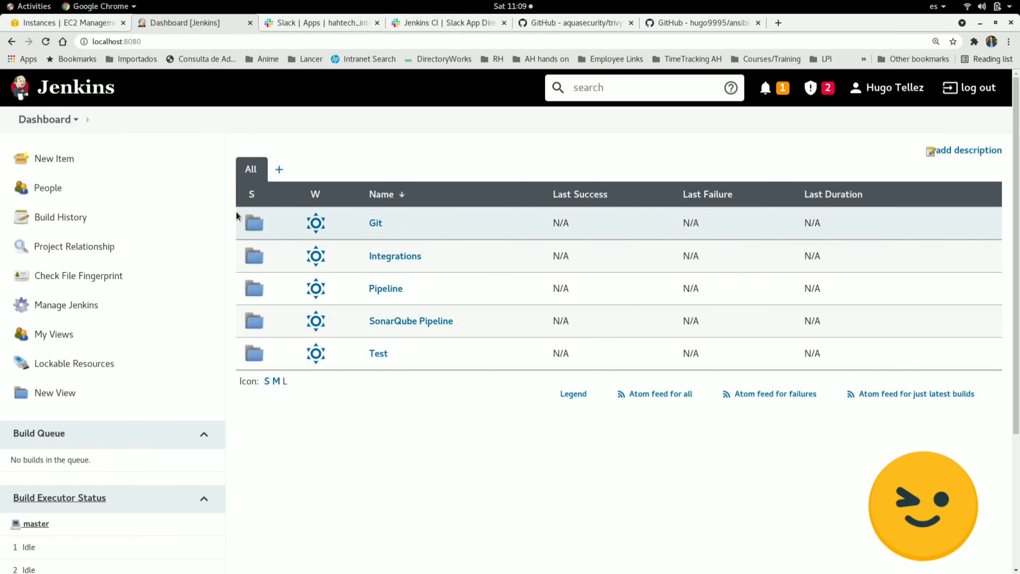
{"action": "left_click", "coordinate": [398, 256]}
{"action": "left_click", "coordinate": [412, 281]}
{"action": "left_click", "coordinate": [392, 280]}
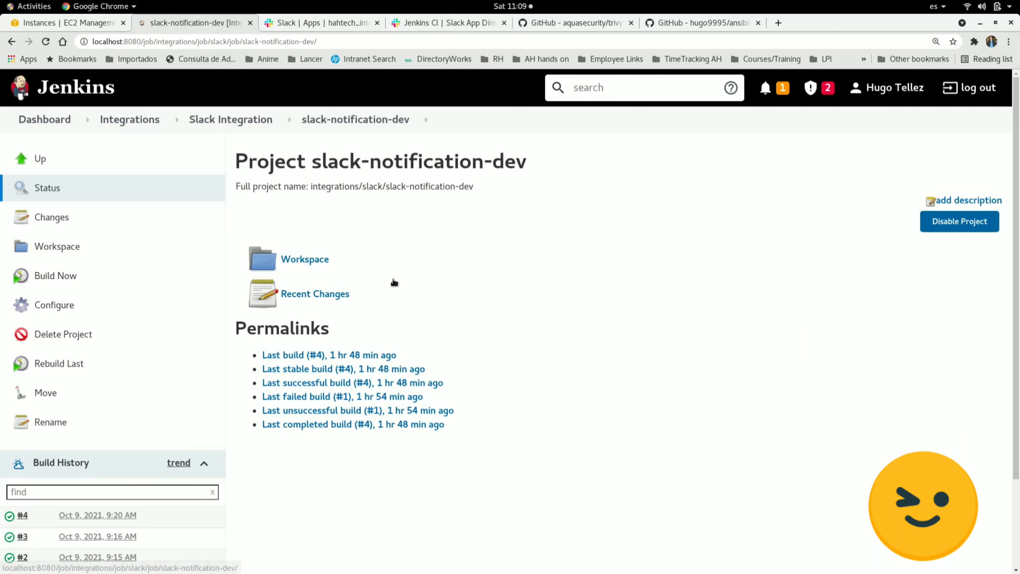
{"action": "left_click", "coordinate": [62, 308]}
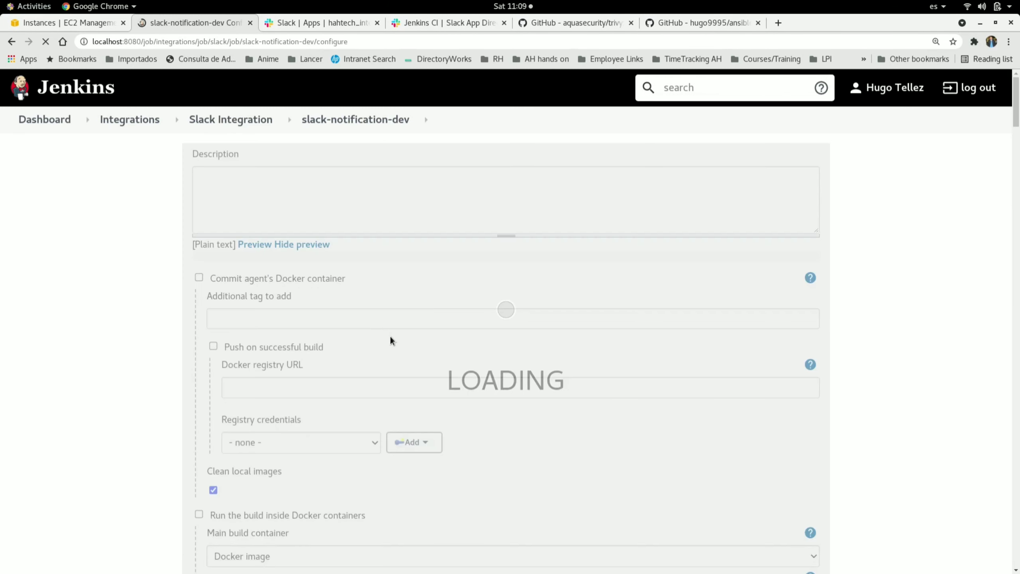
Step: Review the job's Slack Notifications post-build action and the list of available post-build actions
{"action": "scroll", "coordinate": [237, 382], "scroll_direction": "down", "scroll_amount": 20}
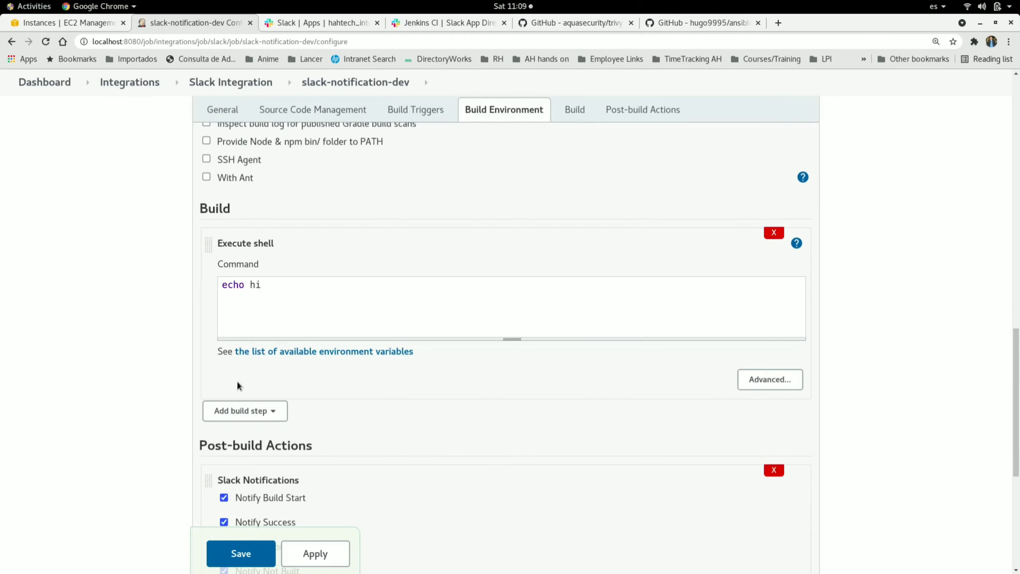
{"action": "scroll", "coordinate": [238, 381], "scroll_direction": "down", "scroll_amount": 2}
{"action": "scroll", "coordinate": [237, 381], "scroll_direction": "up", "scroll_amount": 3}
{"action": "scroll", "coordinate": [237, 381], "scroll_direction": "down", "scroll_amount": 2}
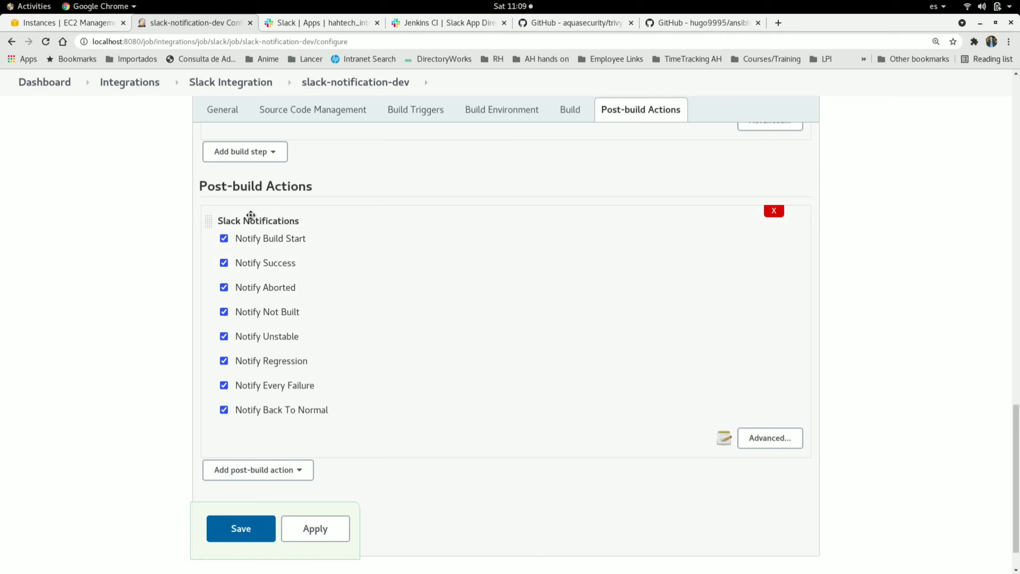
{"action": "left_click", "coordinate": [276, 469]}
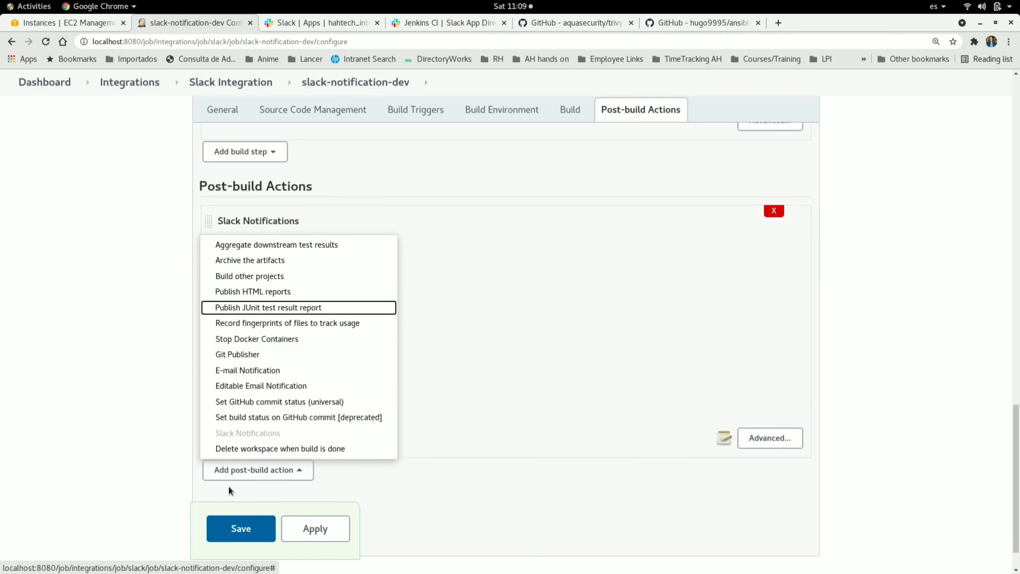
{"action": "left_click", "coordinate": [135, 416]}
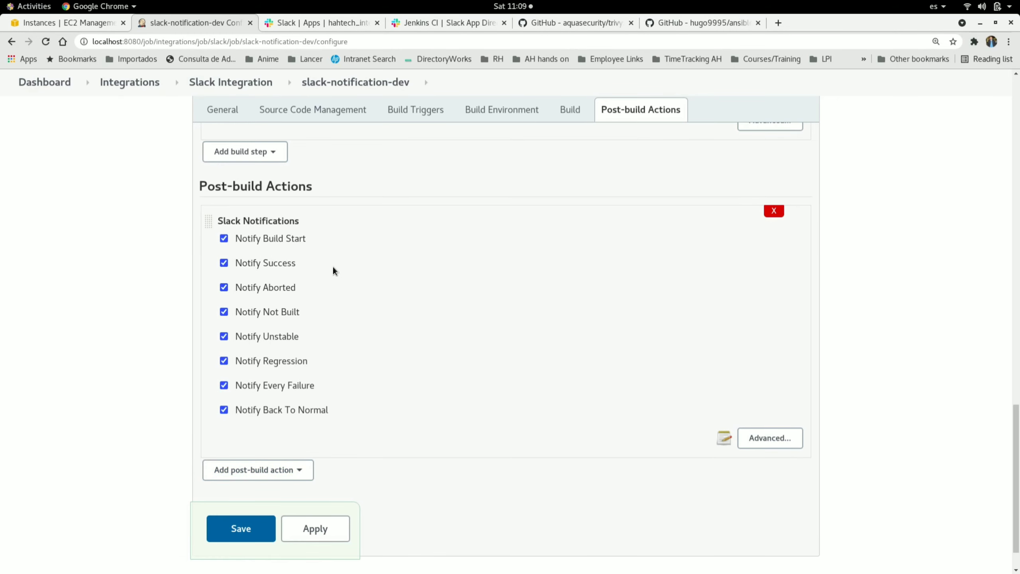
Step: Open the Slack Notifications advanced settings and check the Workspace entry hahtechintegration
{"action": "left_click", "coordinate": [765, 437]}
{"action": "scroll", "coordinate": [536, 426], "scroll_direction": "down", "scroll_amount": 3}
{"action": "scroll", "coordinate": [536, 428], "scroll_direction": "down", "scroll_amount": 4}
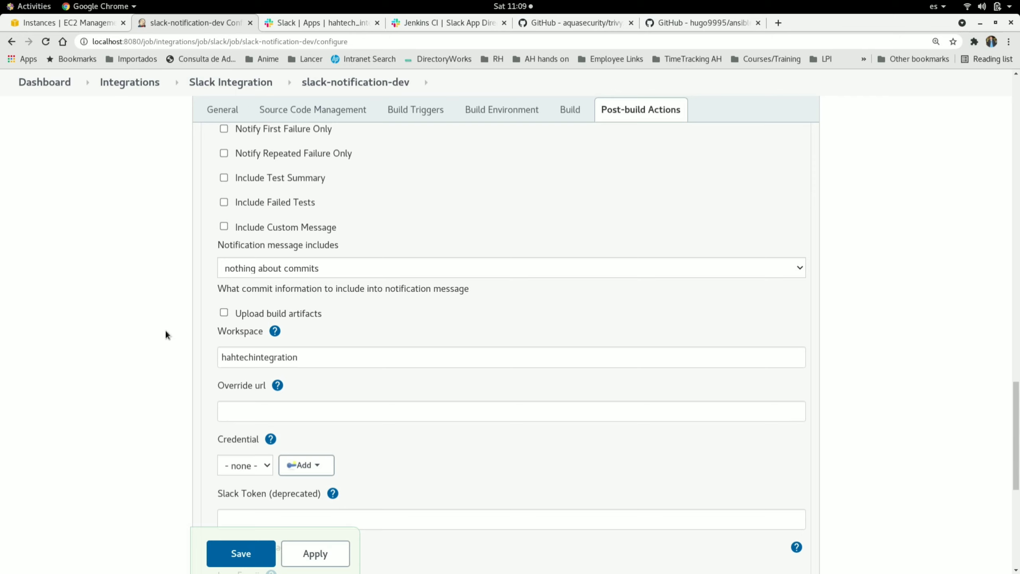
{"action": "double_click", "coordinate": [258, 358]}
{"action": "left_click", "coordinate": [258, 359]}
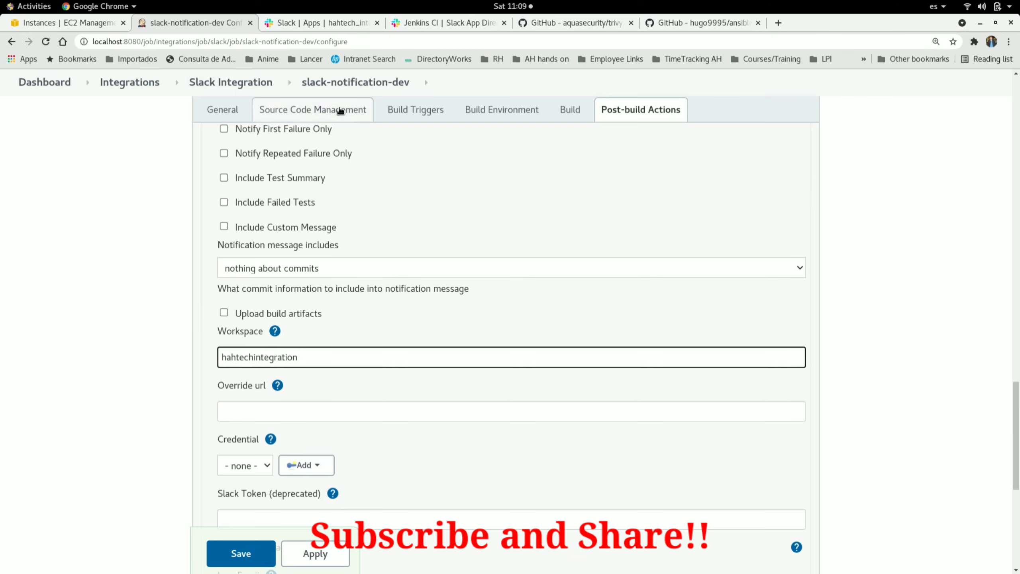
Step: Copy the integration token credential value from the Slack setup instructions
{"action": "left_click", "coordinate": [446, 23]}
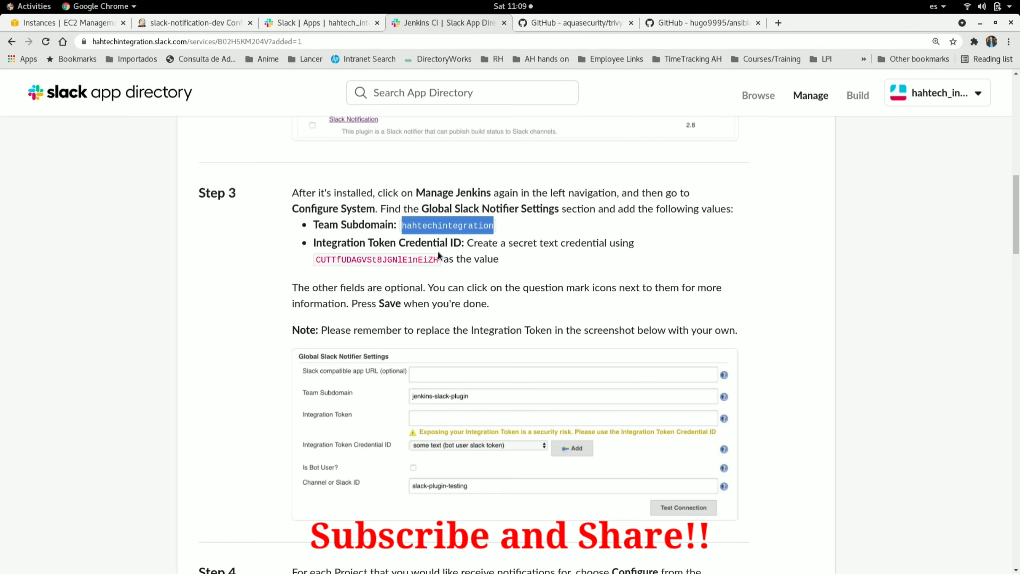
{"action": "left_click", "coordinate": [177, 23]}
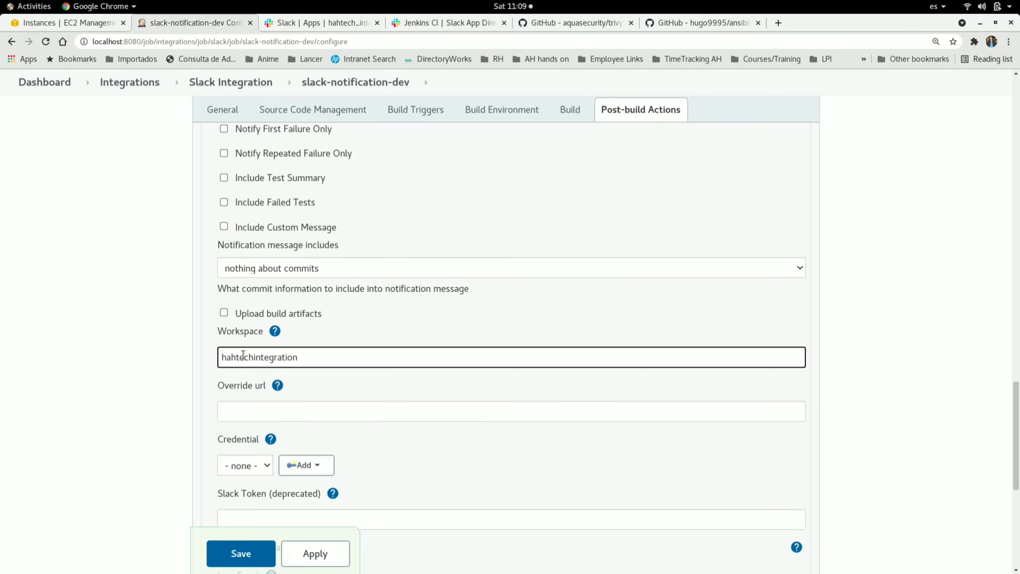
{"action": "left_click", "coordinate": [442, 21]}
{"action": "double_click", "coordinate": [374, 258]}
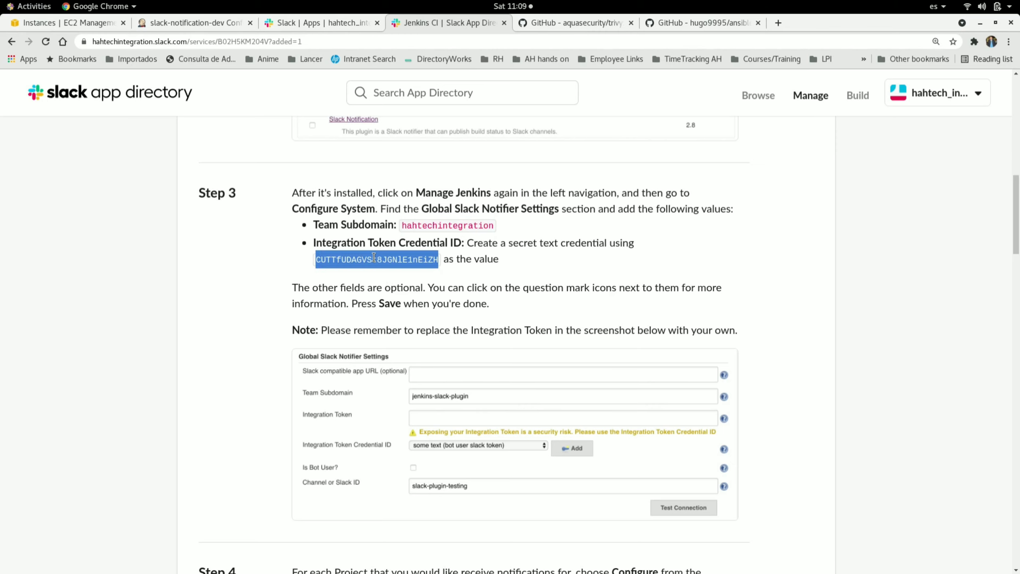
{"action": "left_click", "coordinate": [201, 24]}
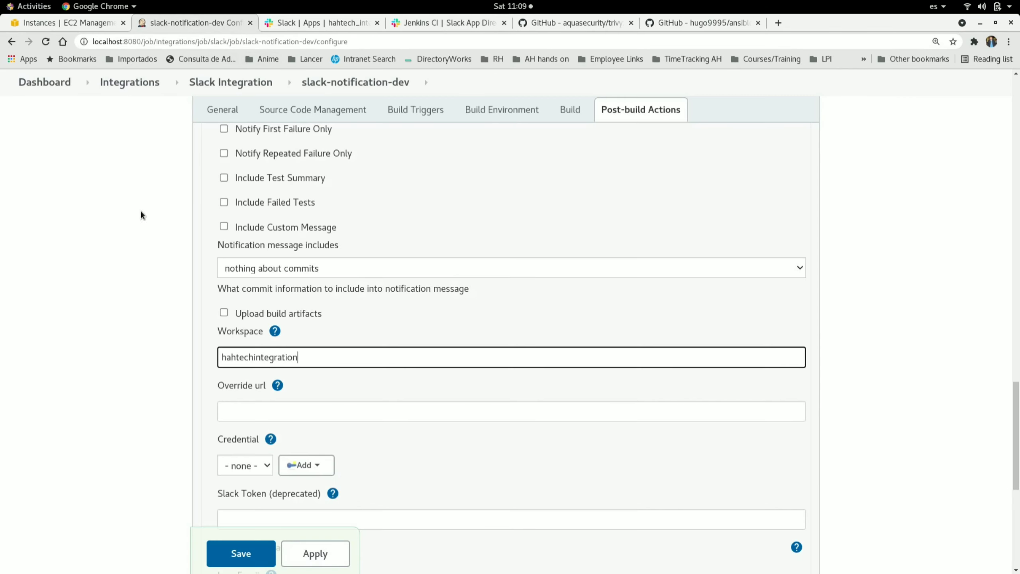
Step: Start adding a new Jenkins credential for the Slack notifications in the Jenkins credentials provider
{"action": "scroll", "coordinate": [128, 356], "scroll_direction": "down", "scroll_amount": 3}
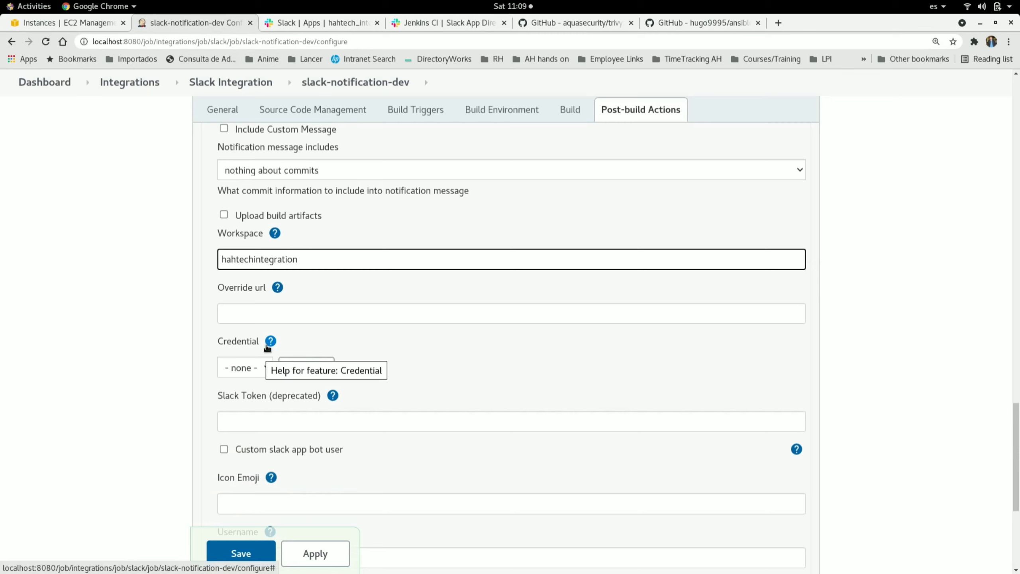
{"action": "left_click", "coordinate": [307, 367]}
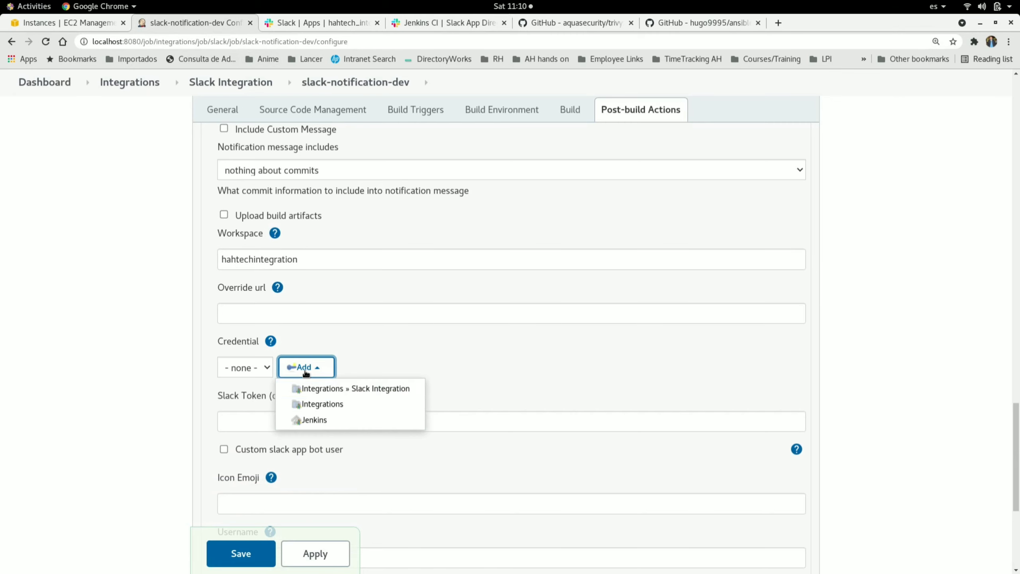
{"action": "left_click", "coordinate": [329, 419]}
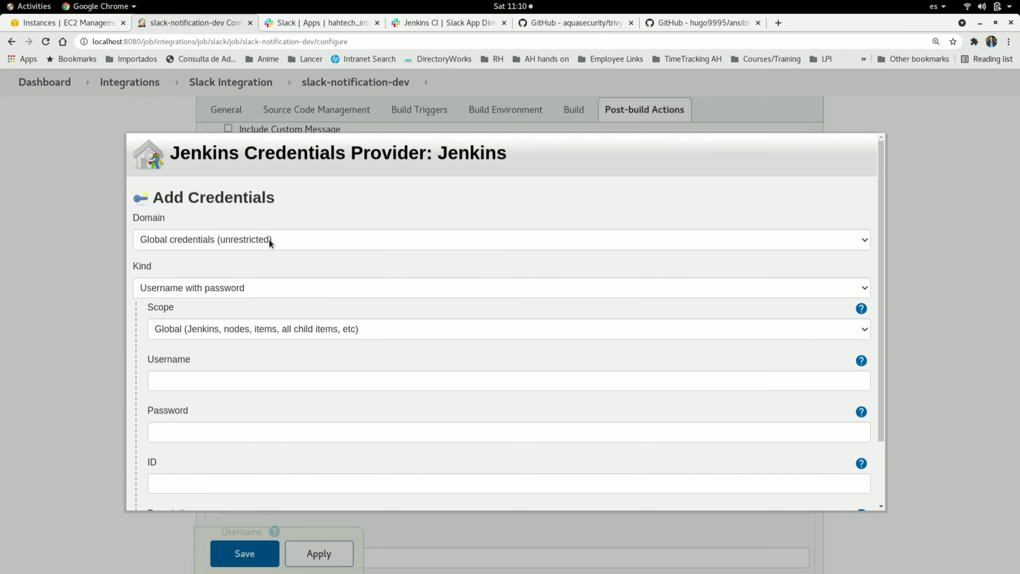
Step: Set the credential kind to Secret text and paste the Slack integration token as the secret
{"action": "left_click", "coordinate": [194, 291]}
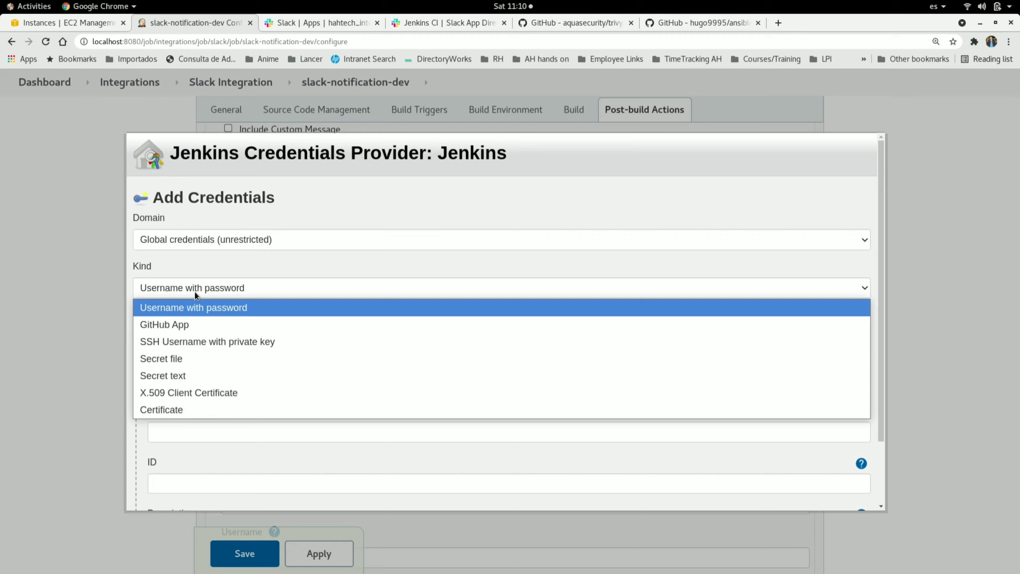
{"action": "left_click", "coordinate": [189, 374]}
{"action": "left_click", "coordinate": [178, 378]}
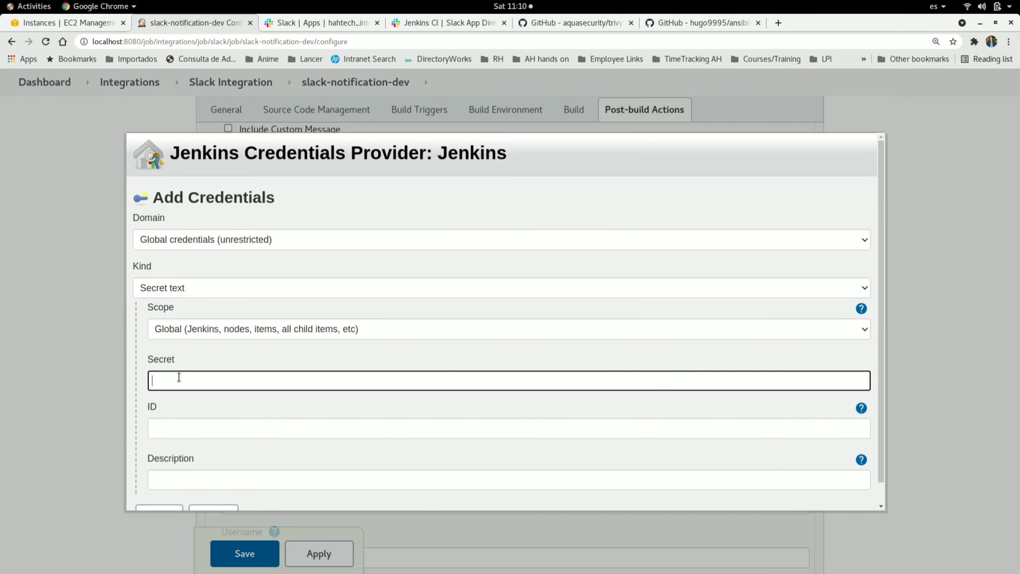
{"action": "key", "text": "ctrl+v"}
Step: Set the credential ID to slack_token1 and use the same text as its description
{"action": "left_click", "coordinate": [202, 426]}
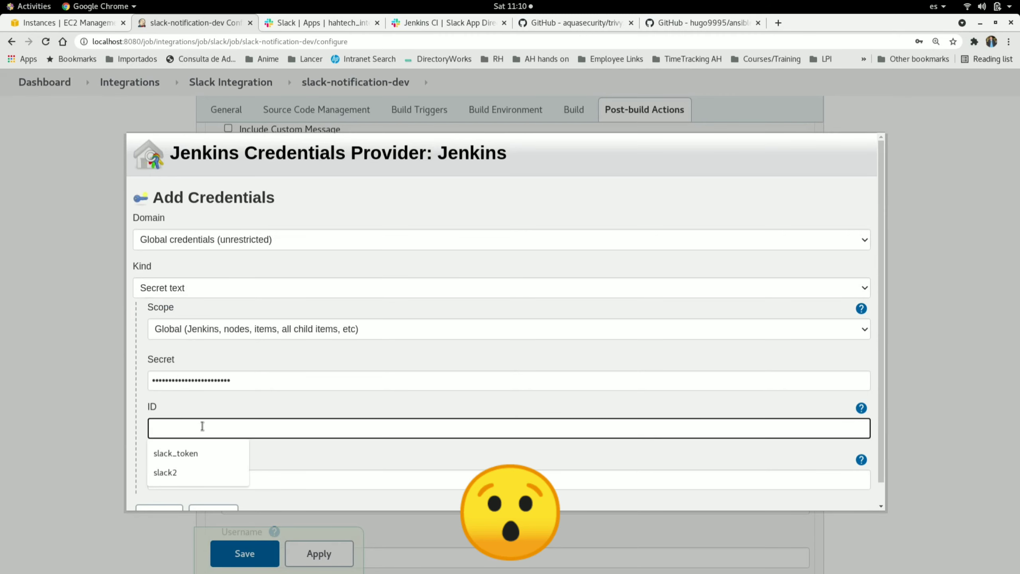
{"action": "type", "text": "slack_token1"}
{"action": "double_click", "coordinate": [185, 426]}
{"action": "key", "text": "ctrl+c"}
{"action": "left_click", "coordinate": [196, 478]}
{"action": "key", "text": "ctrl+v"}
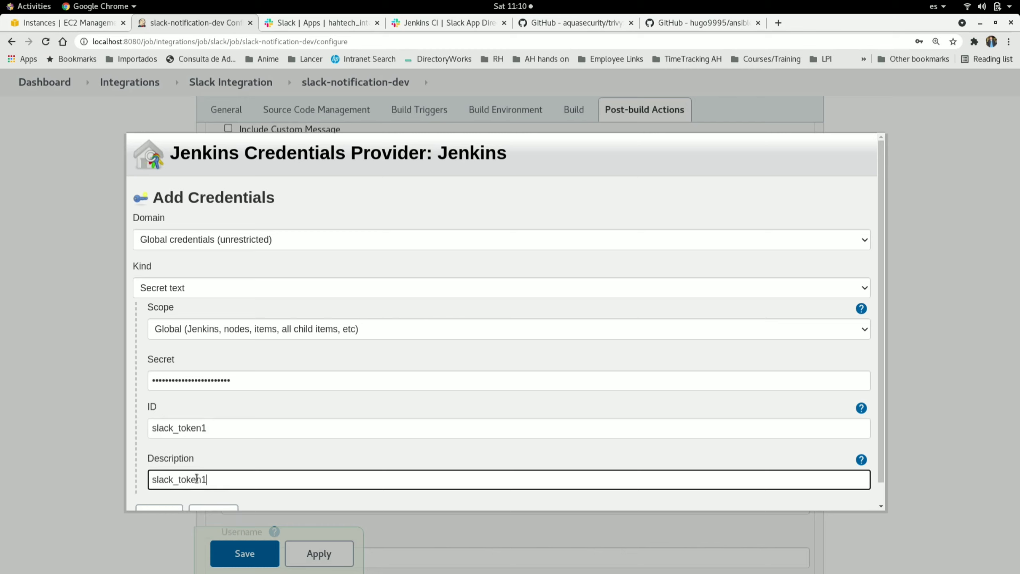
Step: Add the slack_token1 credential to Jenkins and dismiss the browser's password prompt
{"action": "scroll", "coordinate": [882, 497], "scroll_direction": "down", "scroll_amount": 1}
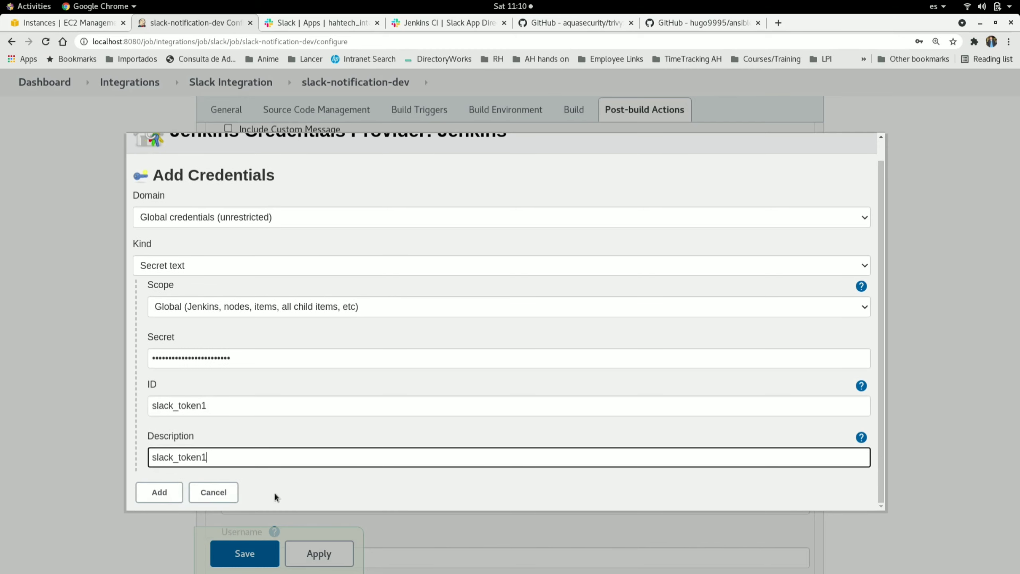
{"action": "left_click", "coordinate": [158, 491]}
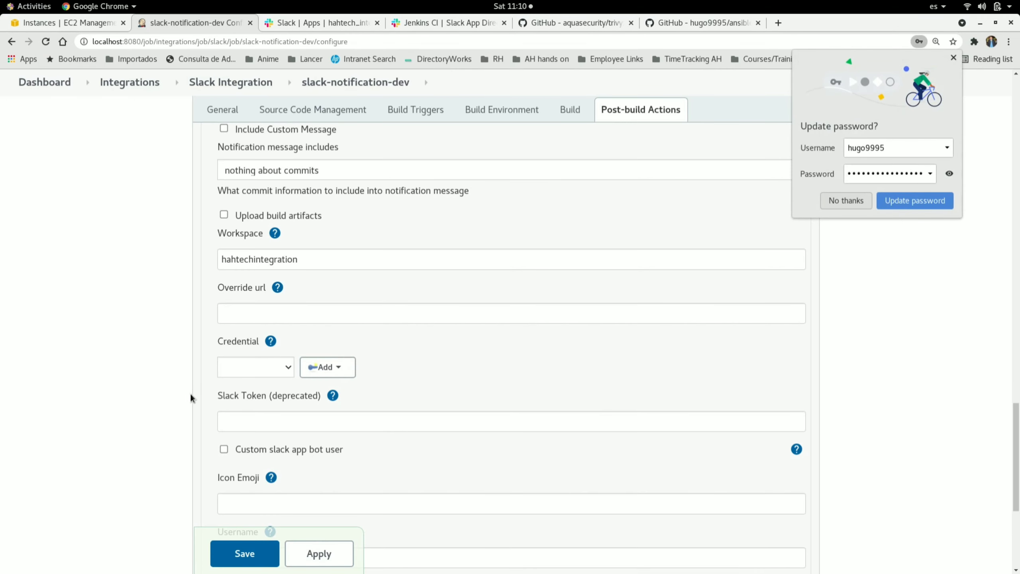
{"action": "left_click", "coordinate": [954, 57]}
Step: Select slack_token1 as the job's Slack notification credential and save the job configuration
{"action": "left_click", "coordinate": [275, 374]}
{"action": "left_click", "coordinate": [267, 403]}
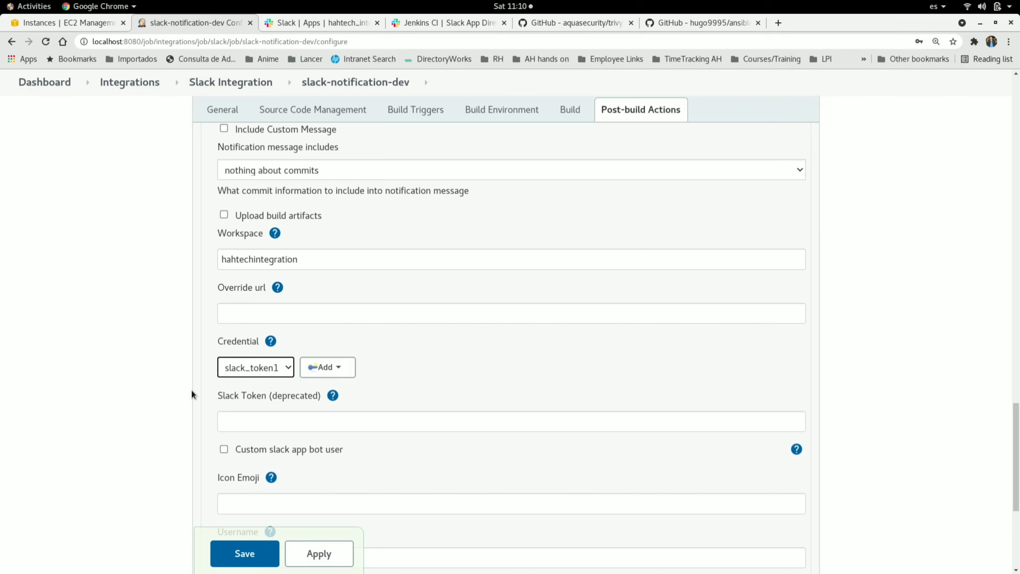
{"action": "left_click", "coordinate": [245, 554]}
Step: In the Slack Jenkins CI integration settings, set the posting username to DevOps team and save the settings
{"action": "left_click", "coordinate": [450, 22]}
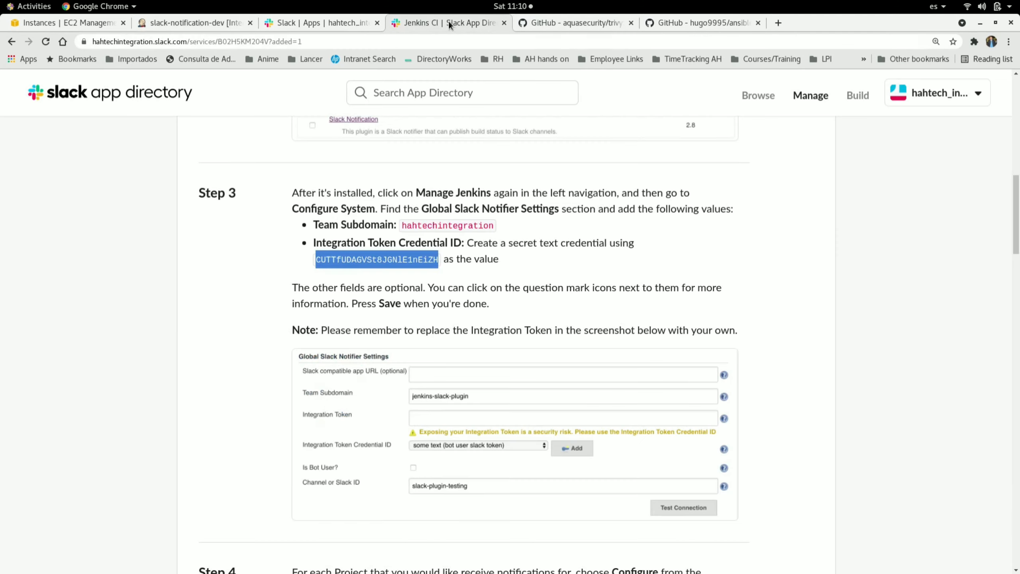
{"action": "scroll", "coordinate": [390, 331], "scroll_direction": "down", "scroll_amount": 15}
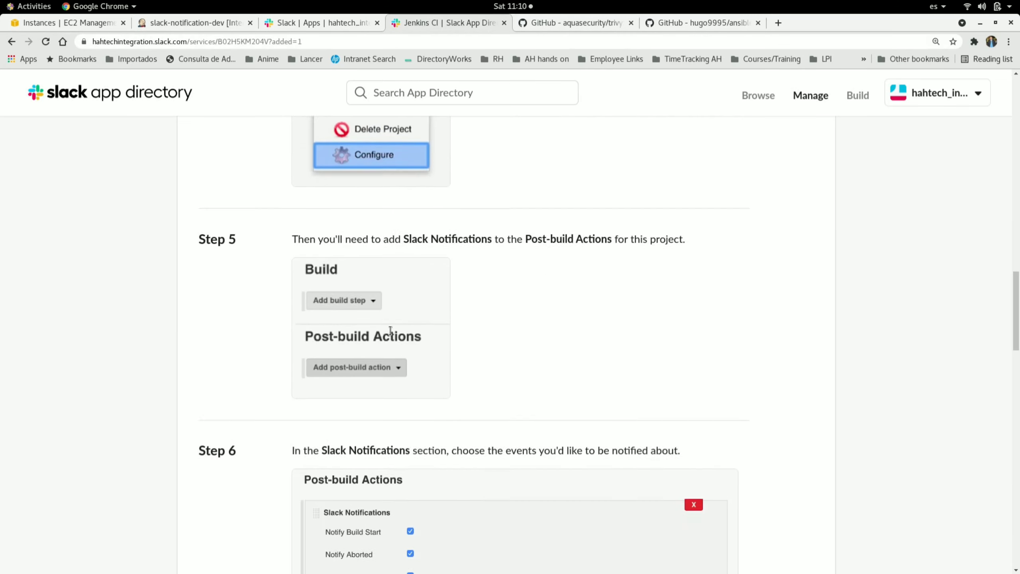
{"action": "scroll", "coordinate": [390, 330], "scroll_direction": "down", "scroll_amount": 15}
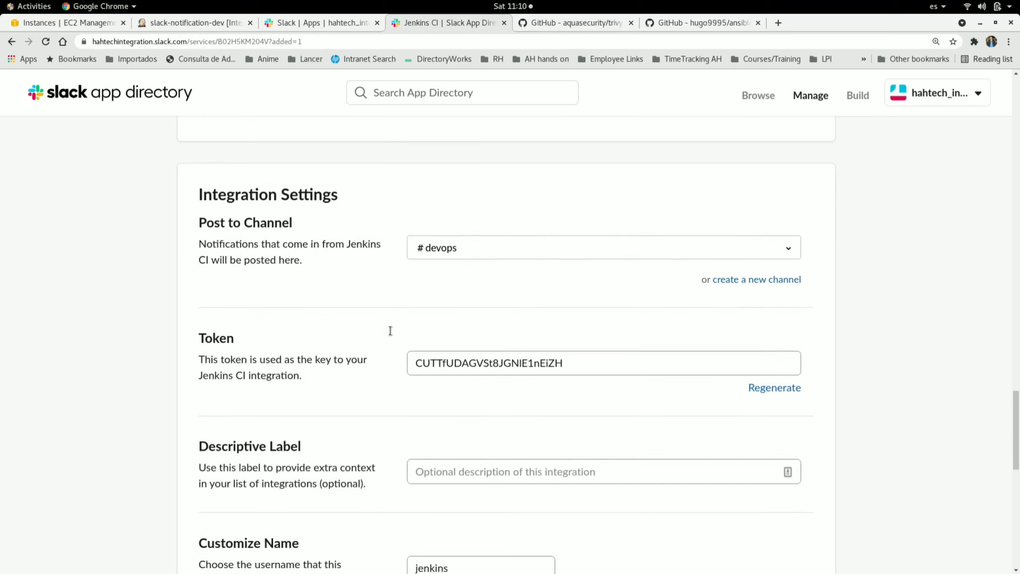
{"action": "scroll", "coordinate": [362, 387], "scroll_direction": "down", "scroll_amount": 5}
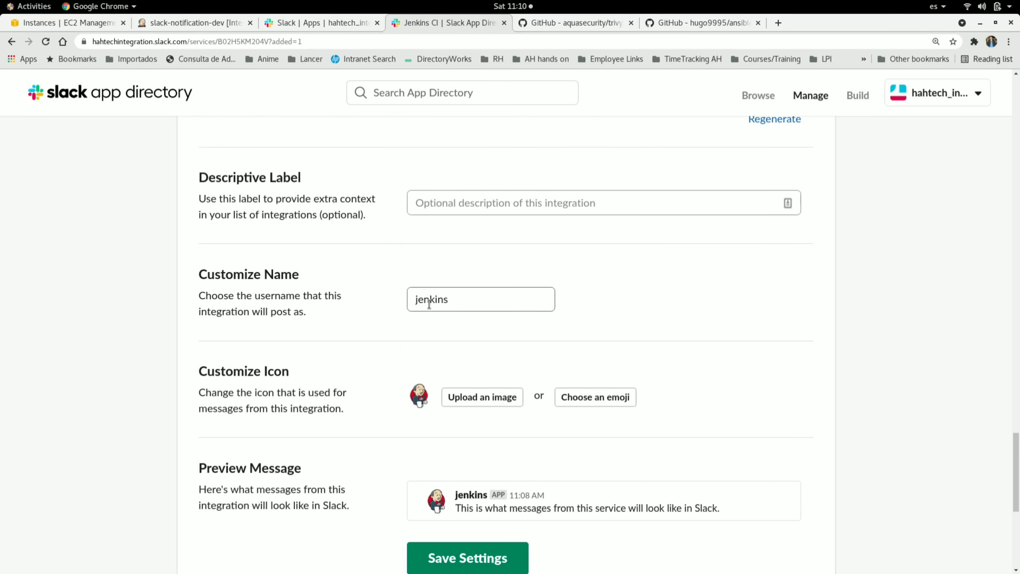
{"action": "double_click", "coordinate": [429, 304]}
{"action": "type", "text": "DevOps teams"}
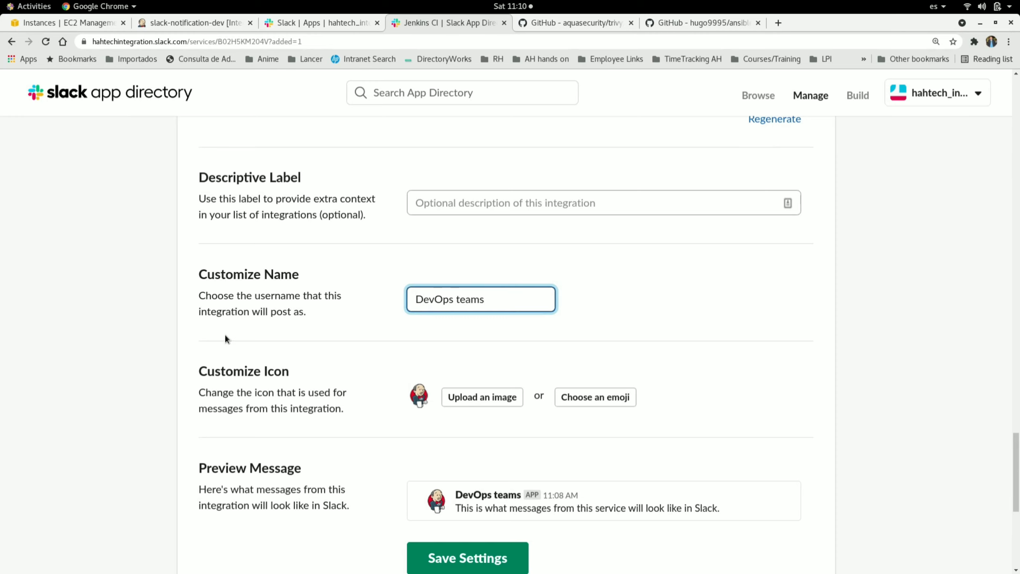
{"action": "key", "text": "BackSpace"}
{"action": "left_click", "coordinate": [219, 377]}
{"action": "scroll", "coordinate": [219, 376], "scroll_direction": "down", "scroll_amount": 2}
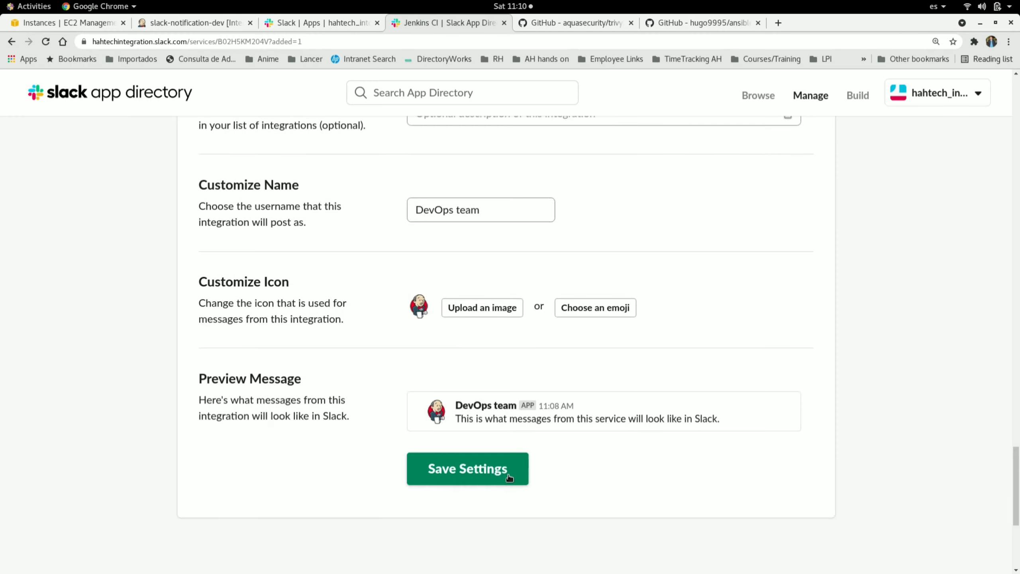
{"action": "left_click", "coordinate": [470, 476]}
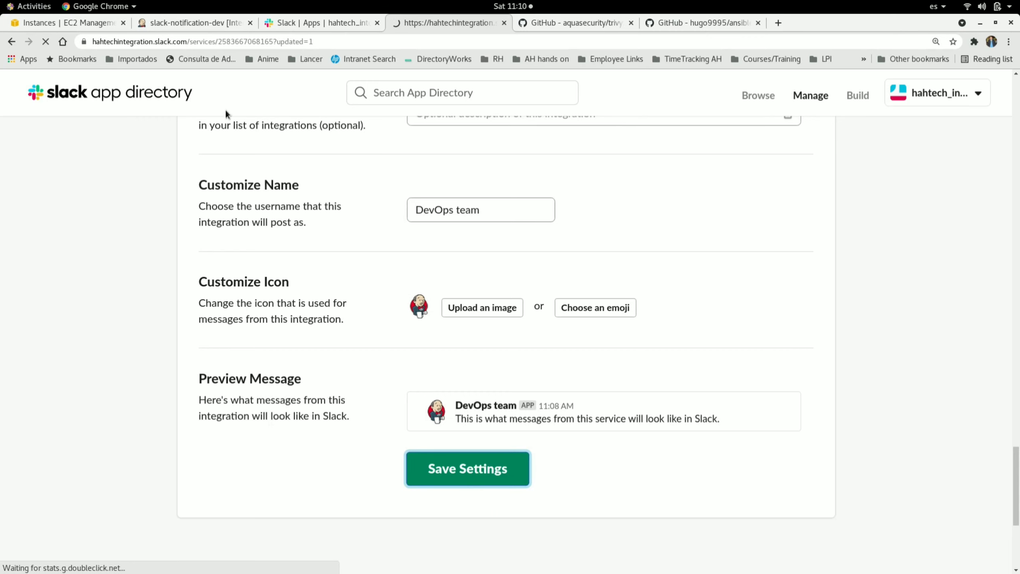
Step: Trigger a new build of the slack-notification-dev job and close the desktop notification
{"action": "left_click", "coordinate": [176, 20]}
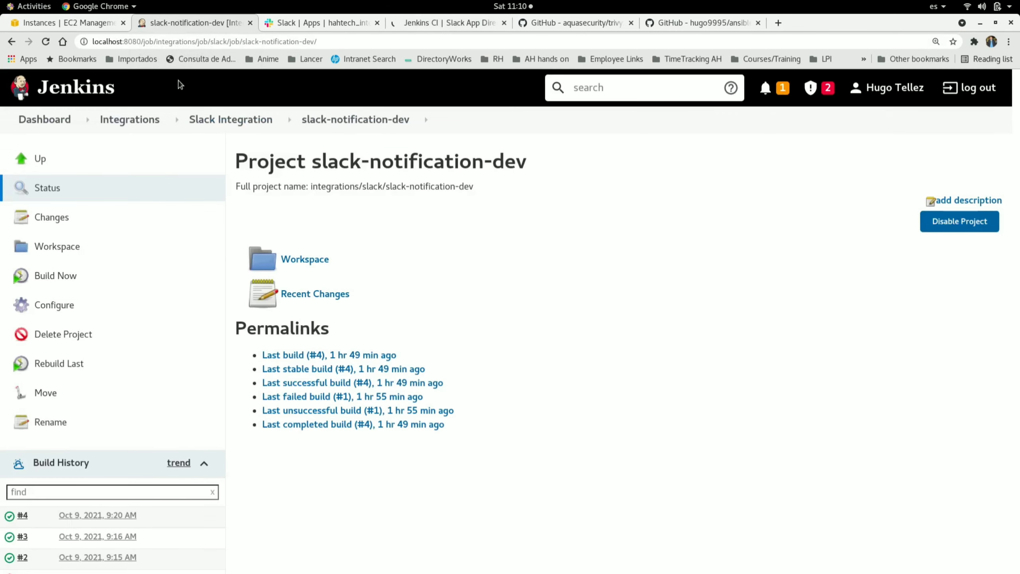
{"action": "left_click", "coordinate": [57, 281]}
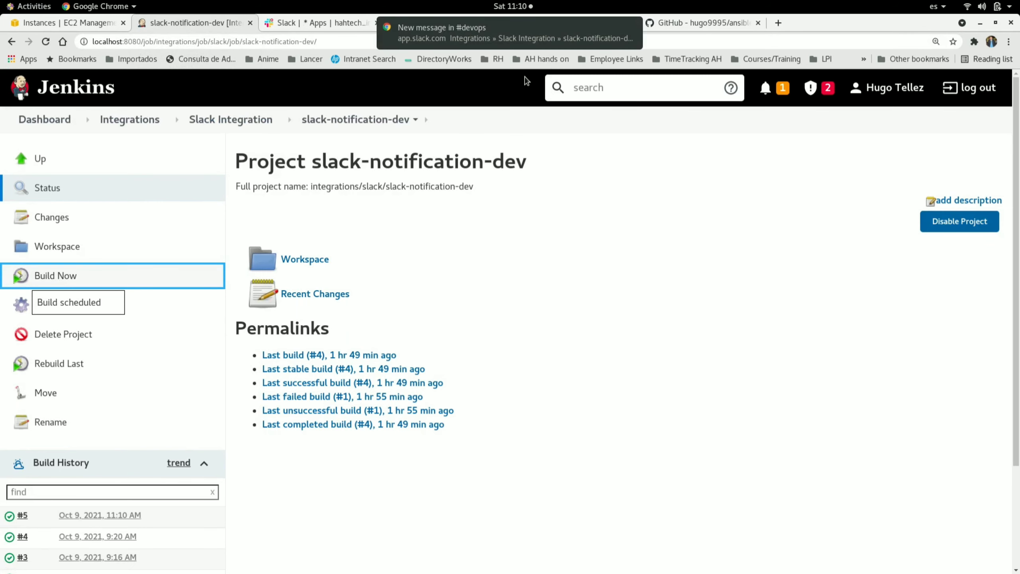
{"action": "mouse_move", "coordinate": [428, 39]}
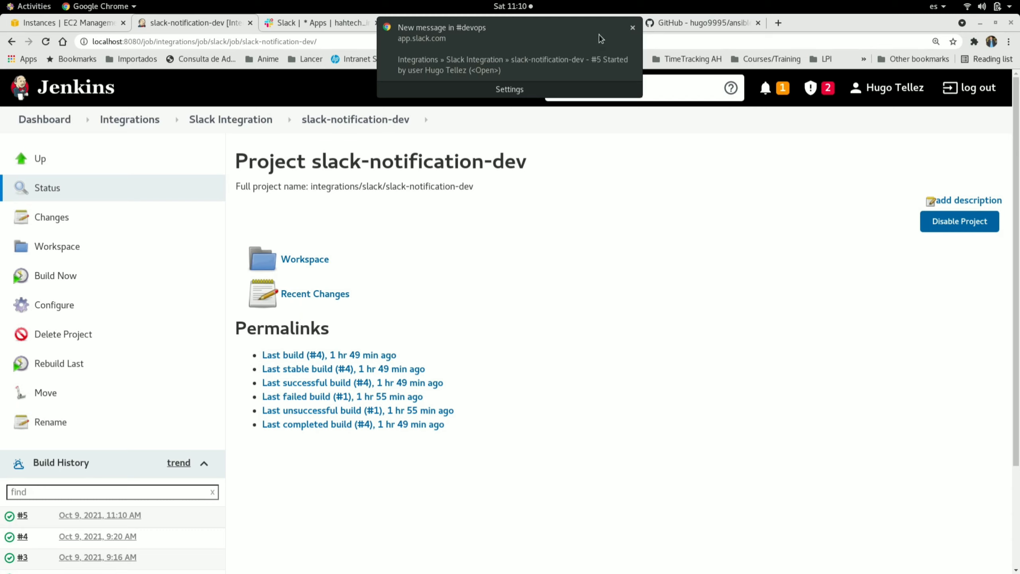
{"action": "left_click", "coordinate": [632, 29]}
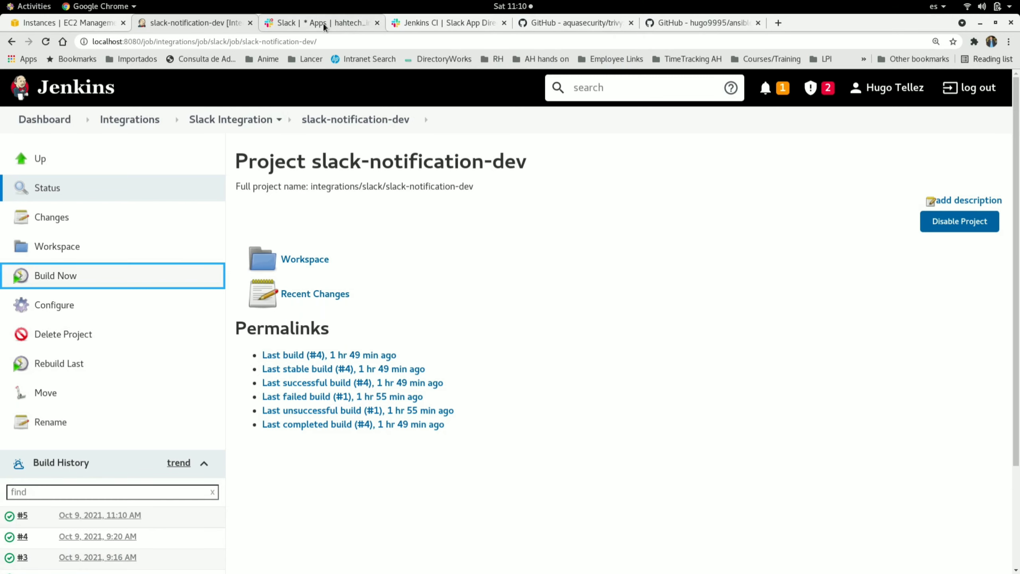
Step: Check the #devops channel for the build's started and success notifications
{"action": "left_click", "coordinate": [312, 24]}
{"action": "left_click", "coordinate": [52, 212]}
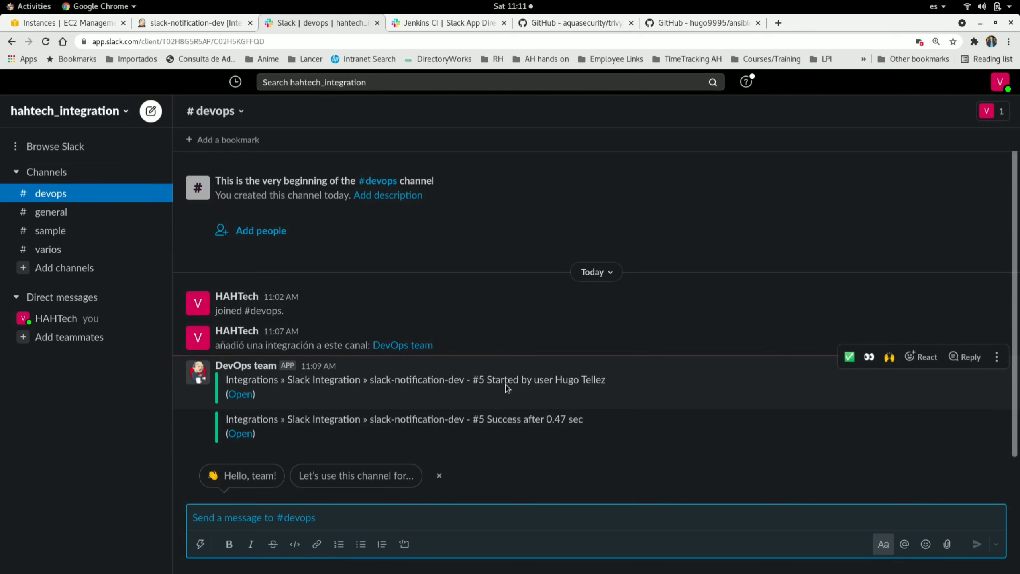
{"action": "left_click_drag", "start_coordinate": [487, 380], "coordinate": [521, 379]}
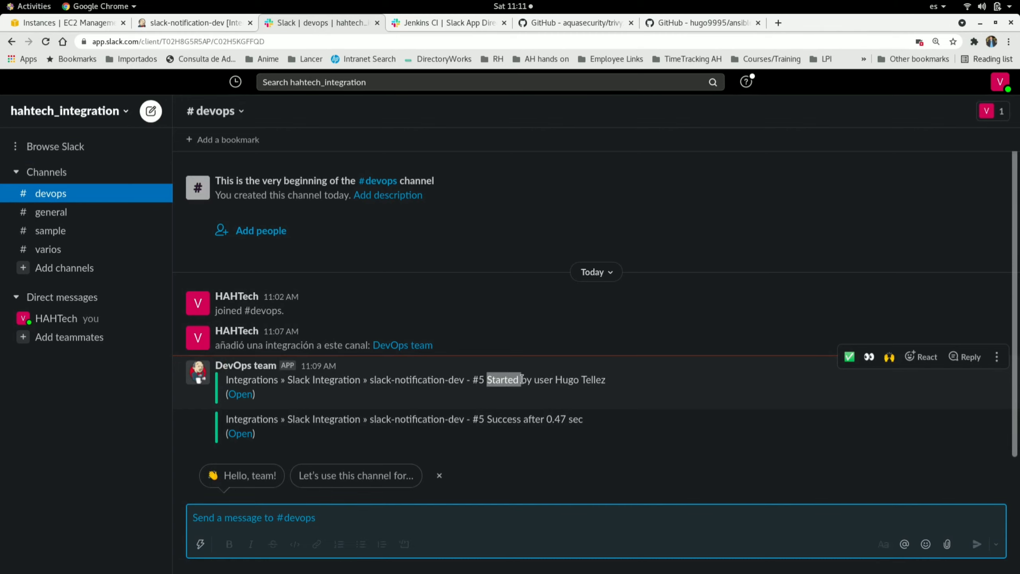
{"action": "left_click_drag", "start_coordinate": [486, 419], "coordinate": [521, 421]}
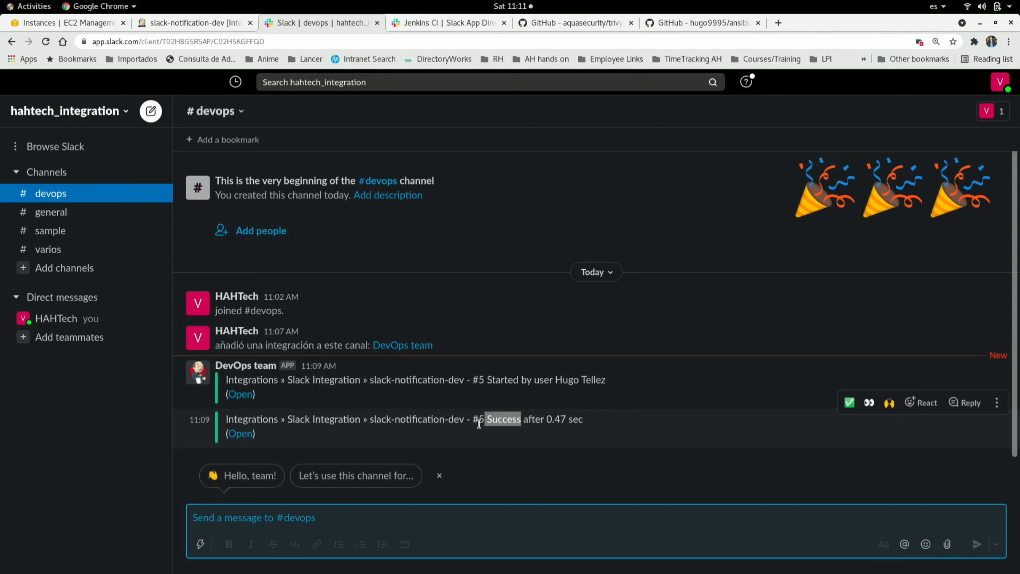
Step: In the job's Slack Notifications, turn off Notify Build Start, Not Built, Unstable, Regression and Back To Normal, then save
{"action": "left_click", "coordinate": [202, 23]}
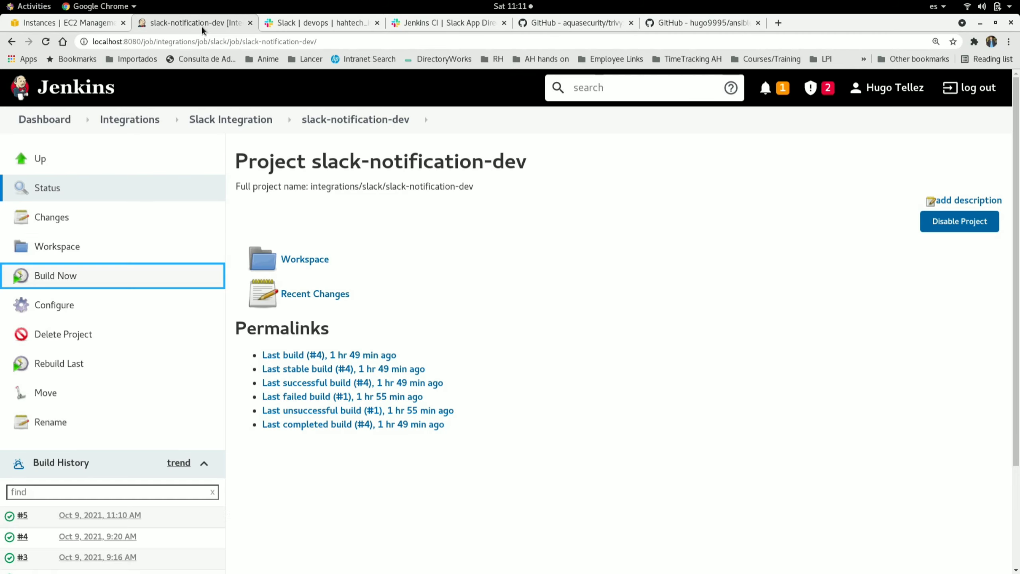
{"action": "left_click", "coordinate": [58, 304]}
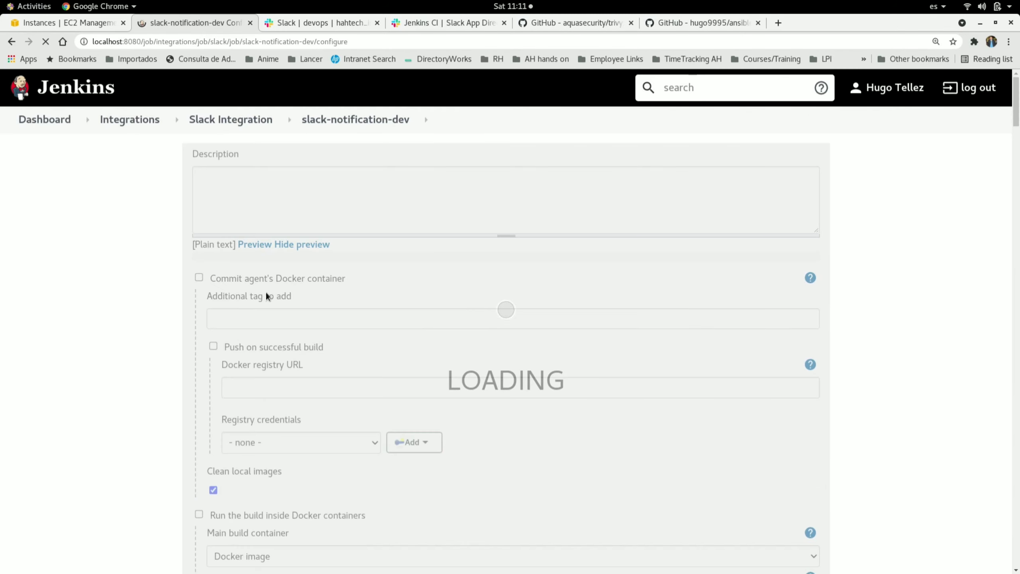
{"action": "scroll", "coordinate": [282, 341], "scroll_direction": "down", "scroll_amount": 15}
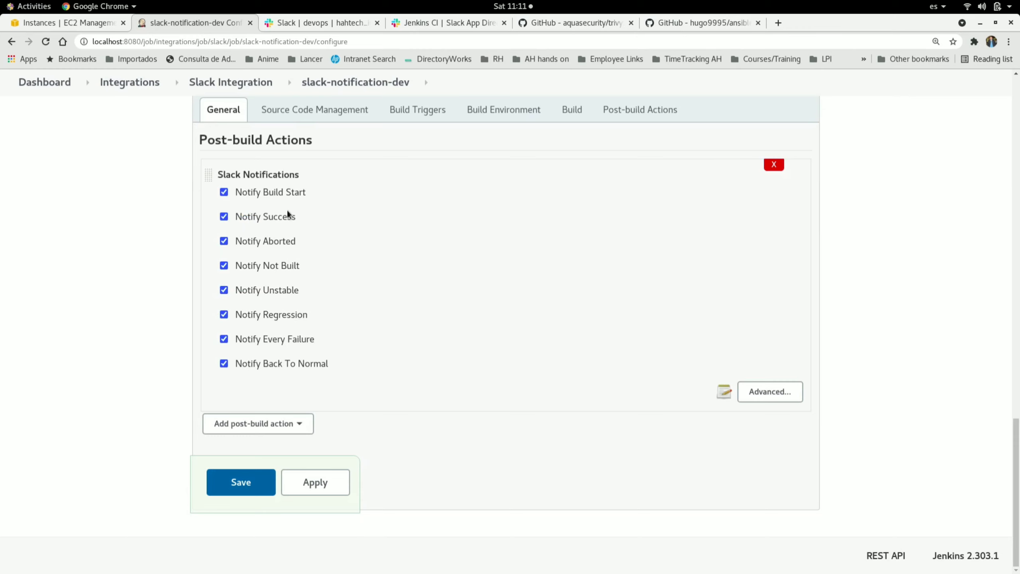
{"action": "left_click", "coordinate": [223, 193]}
{"action": "left_click", "coordinate": [224, 289]}
{"action": "left_click", "coordinate": [224, 315]}
{"action": "left_click", "coordinate": [223, 364]}
{"action": "left_click", "coordinate": [239, 489]}
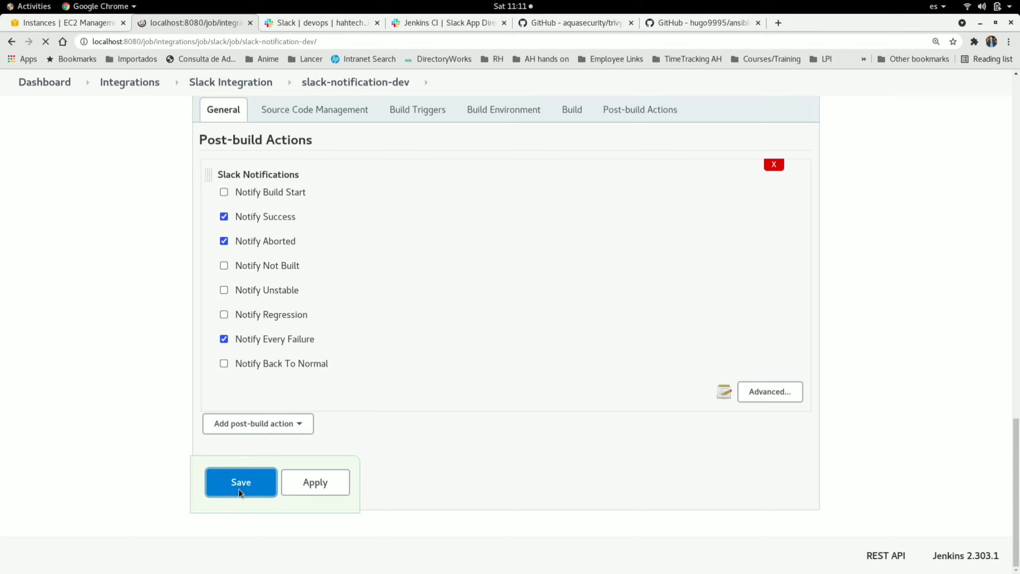
Step: Trigger another build and check the #devops channel for its notification
{"action": "left_click", "coordinate": [62, 276]}
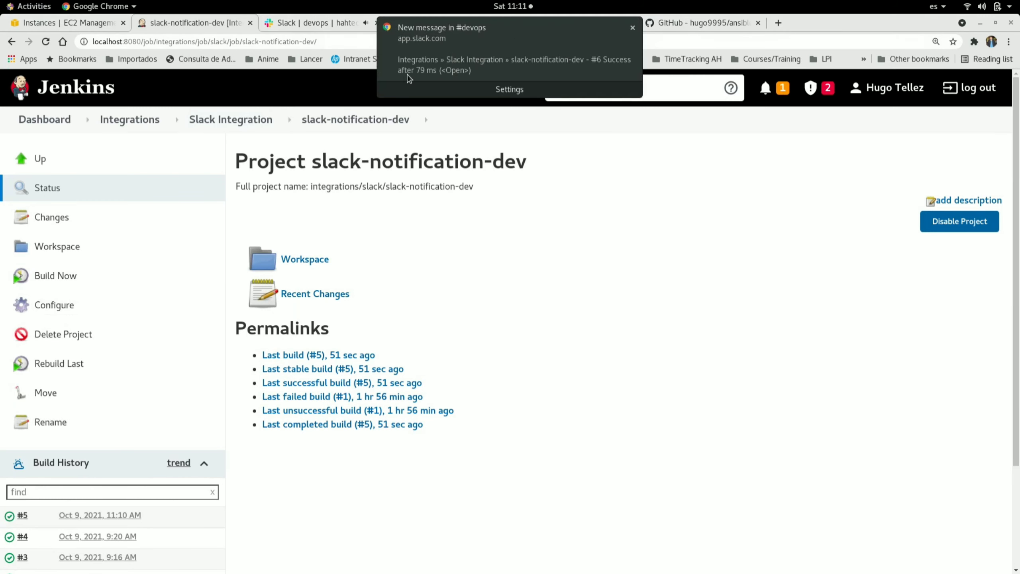
{"action": "left_click", "coordinate": [310, 24]}
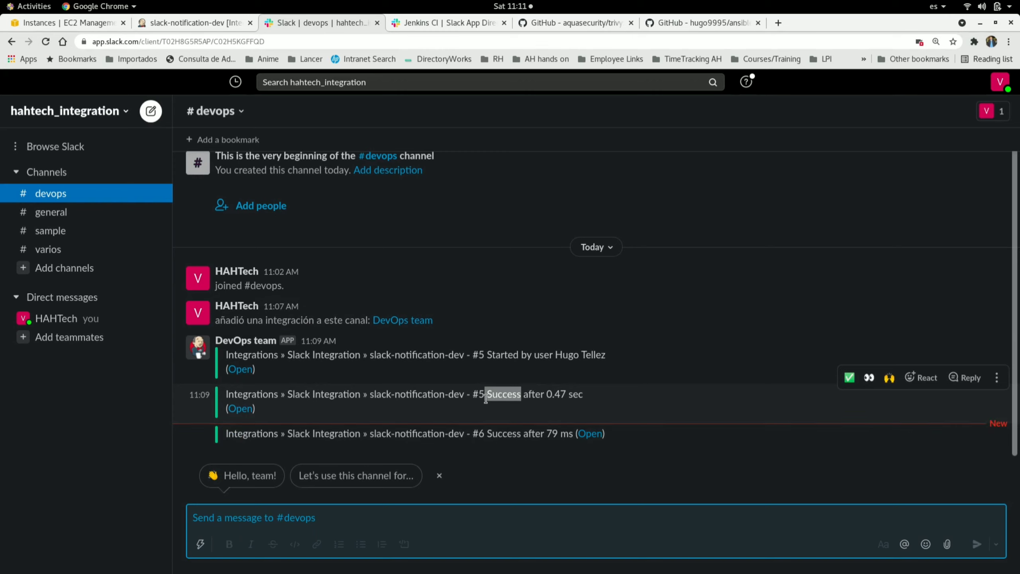
{"action": "left_click", "coordinate": [186, 23]}
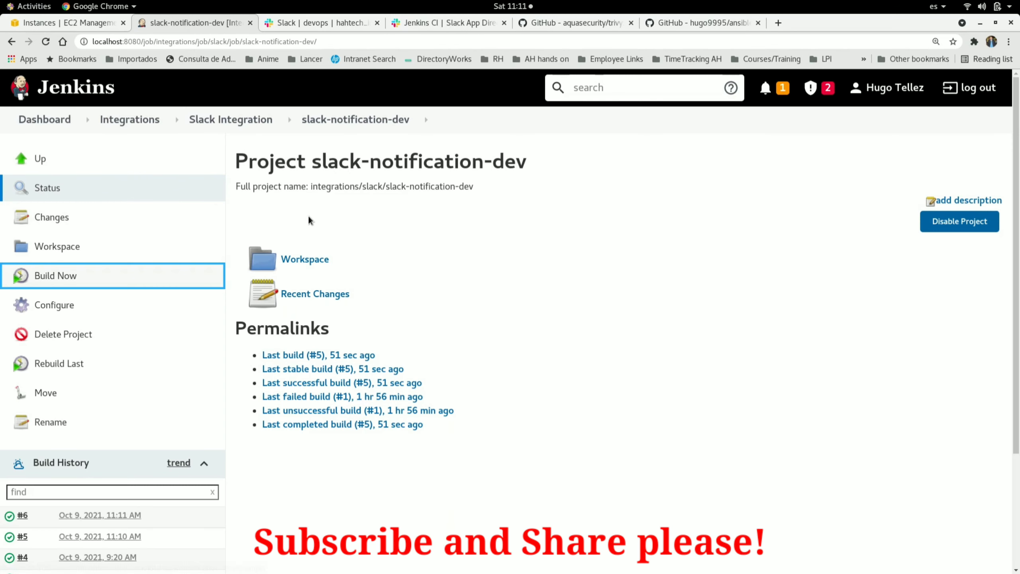